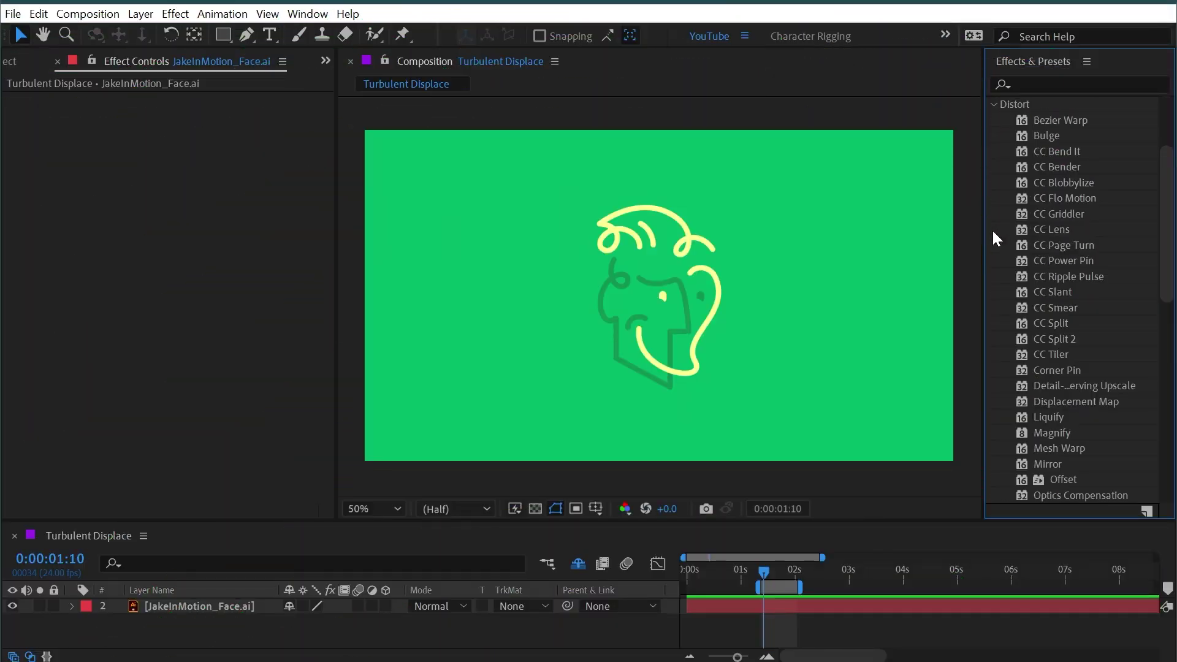
Apply Turbulent Displace from the Distort folder to the JakeInMotion_Face.ai layer with default settings, then deselect it
scroll(1100, 200, down, 5)
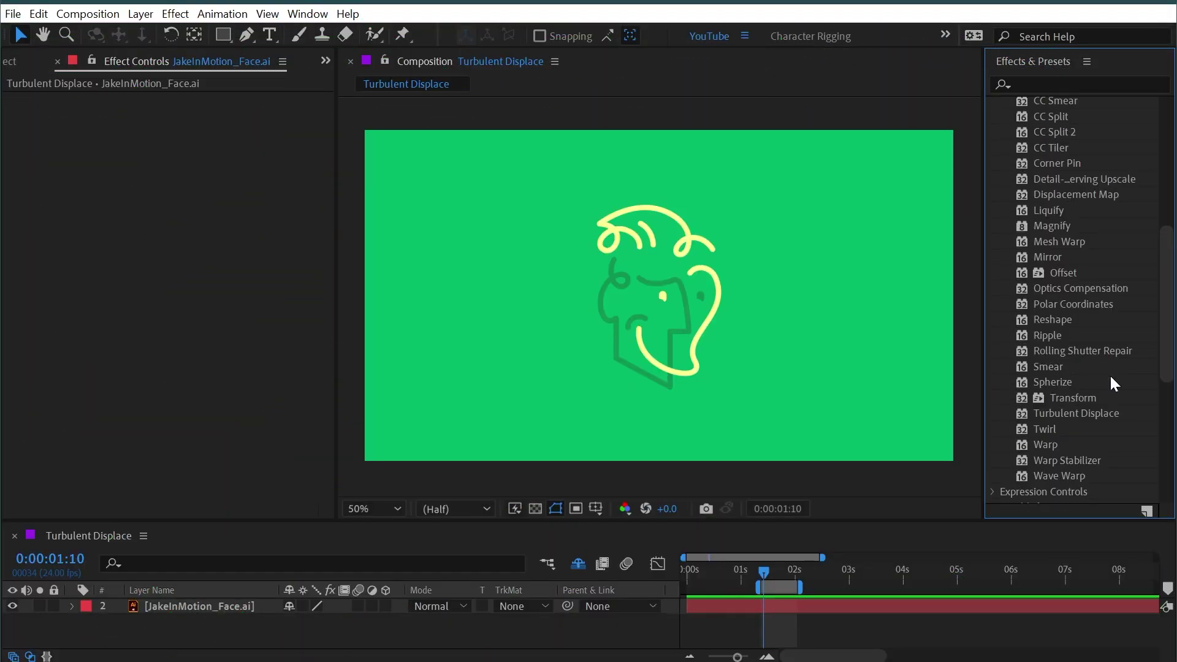
drag(1083, 413, 677, 326)
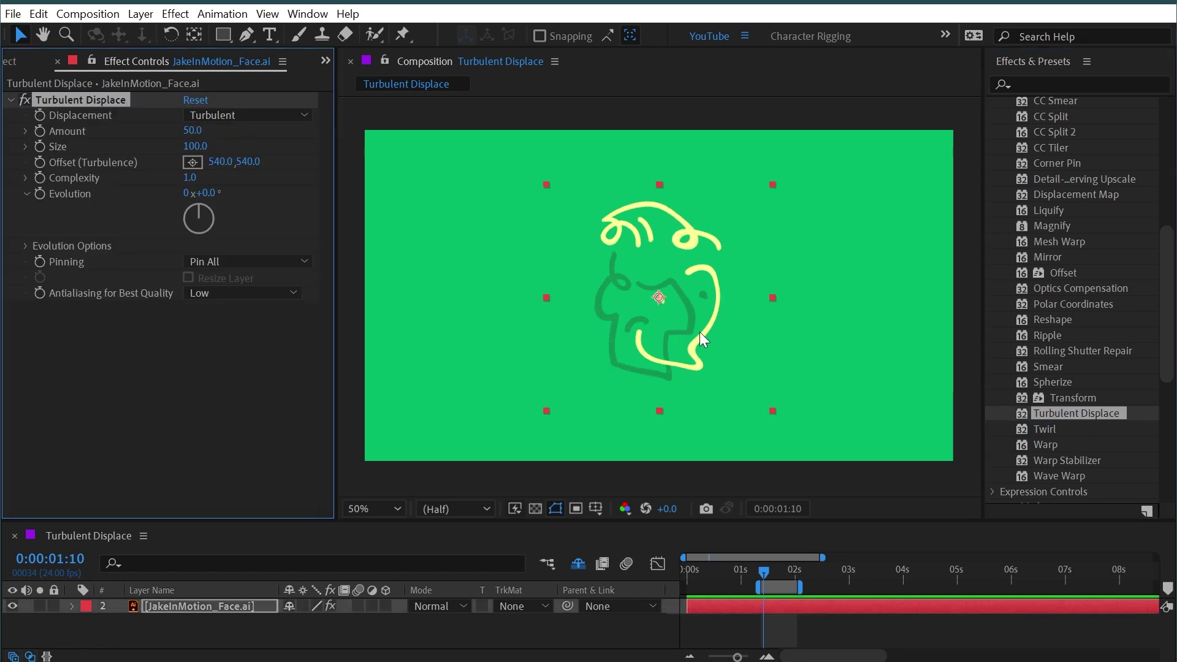
click(833, 273)
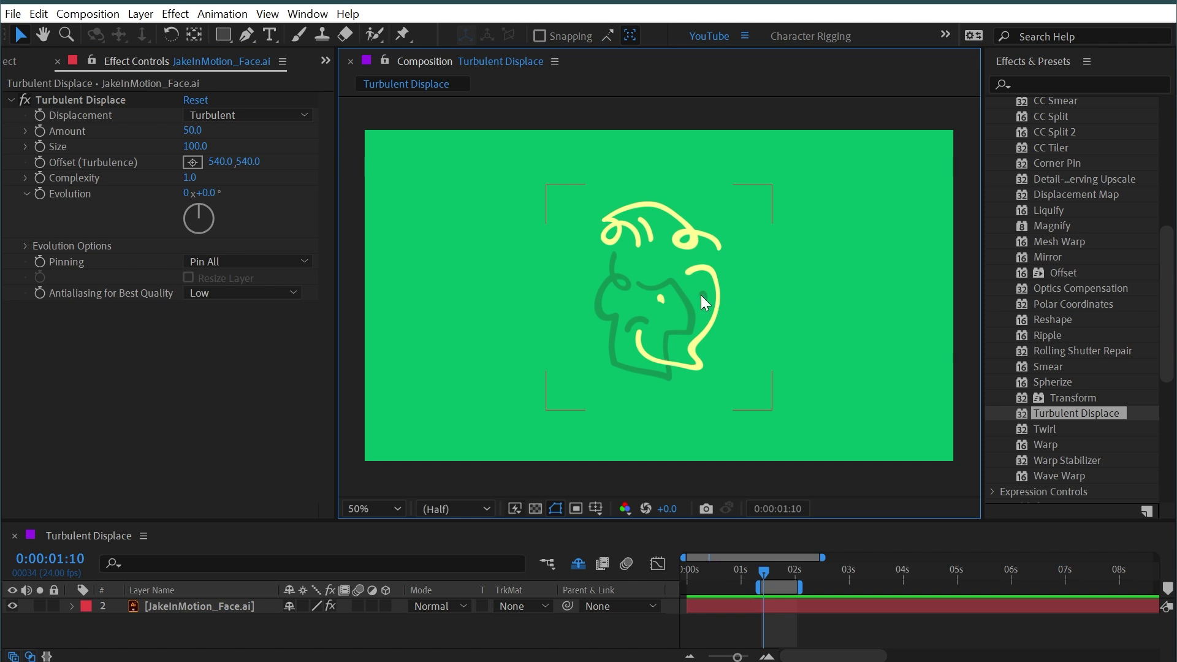
Create a new green solid and apply the Grid effect to it
key(ctrl+y)
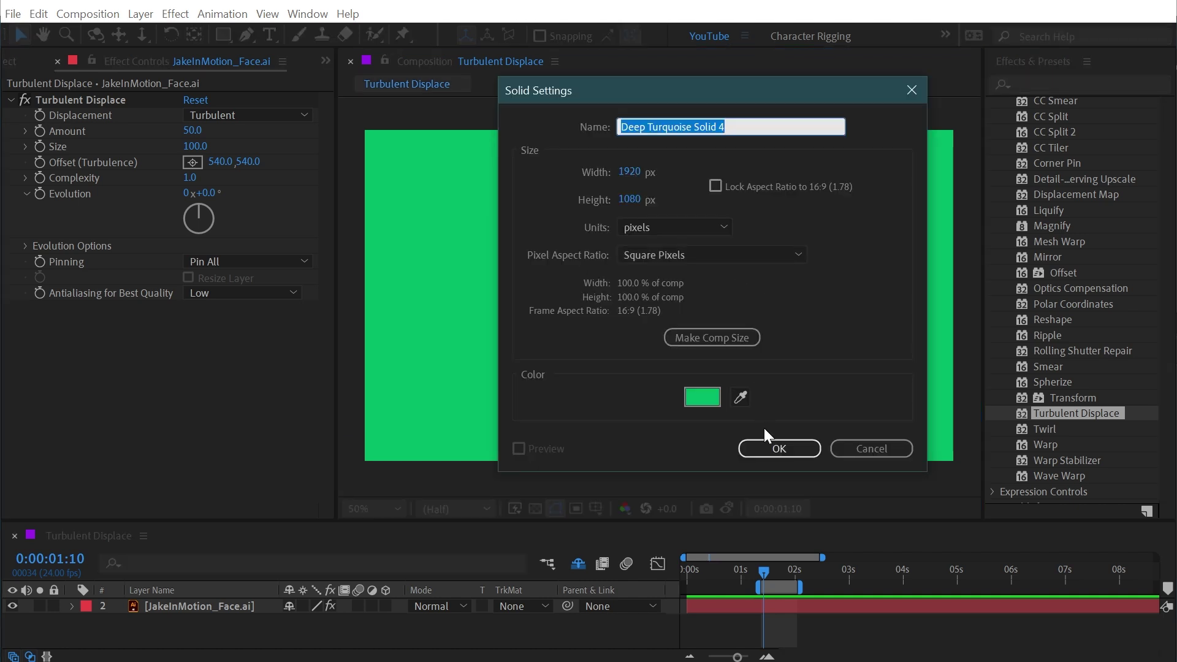
click(765, 446)
click(1055, 84)
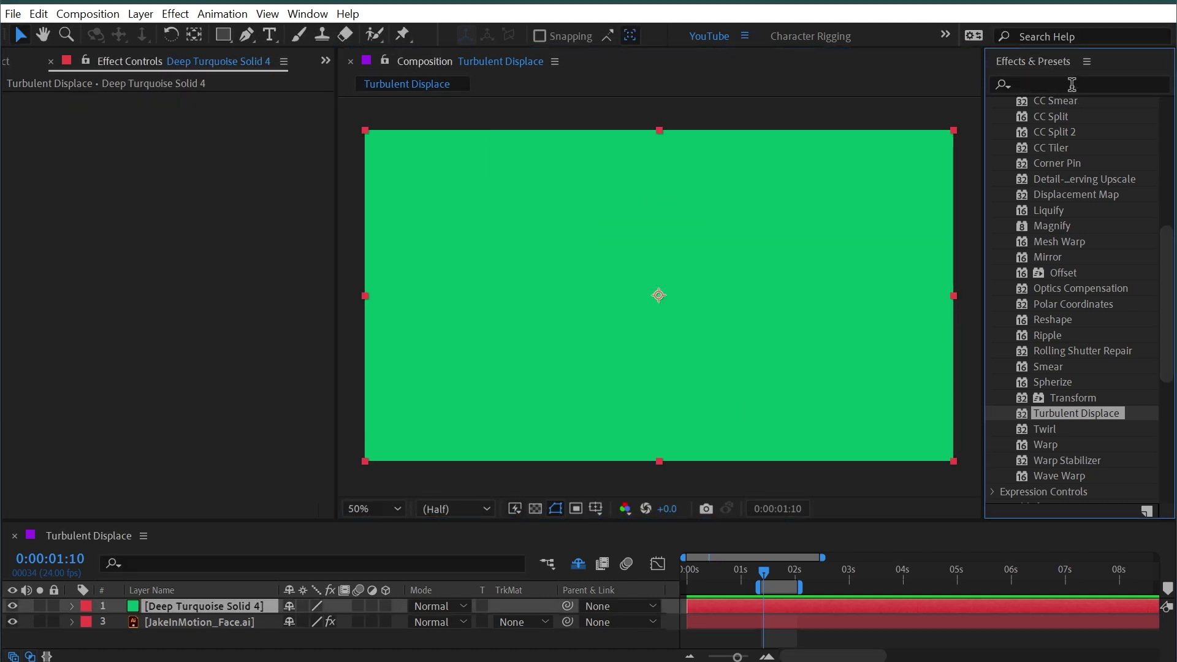
text(grid)
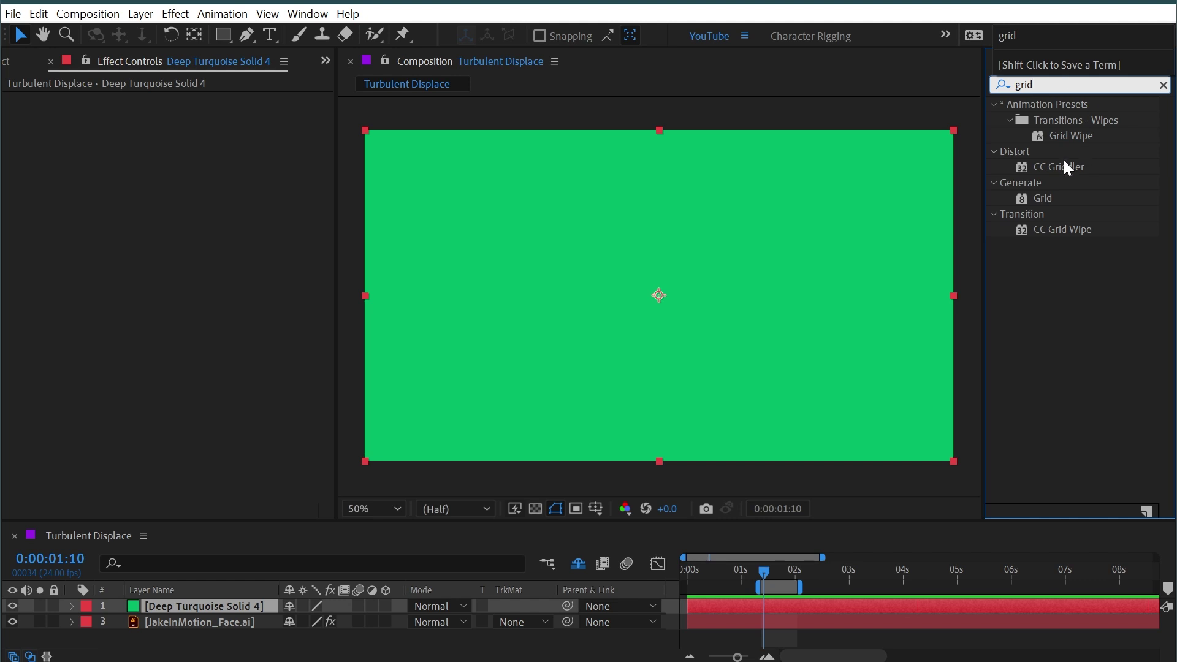
double_click(1042, 198)
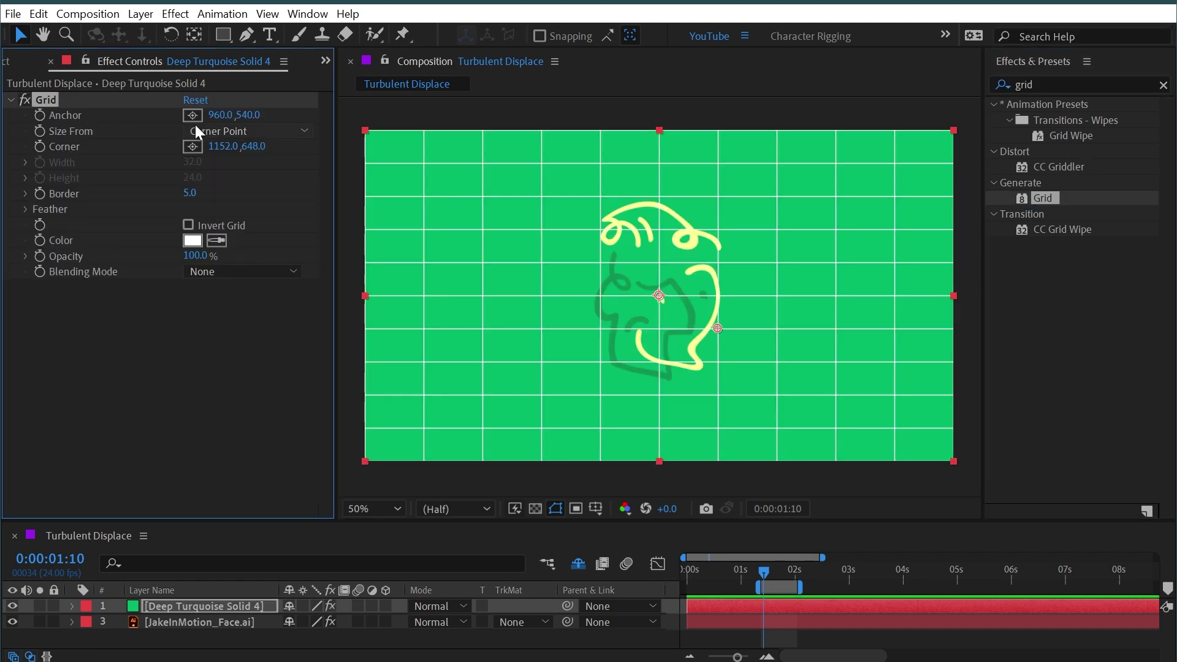
Set Grid's Size From to Width Slider with Width 50.6, and hide the face layer
click(196, 129)
click(211, 164)
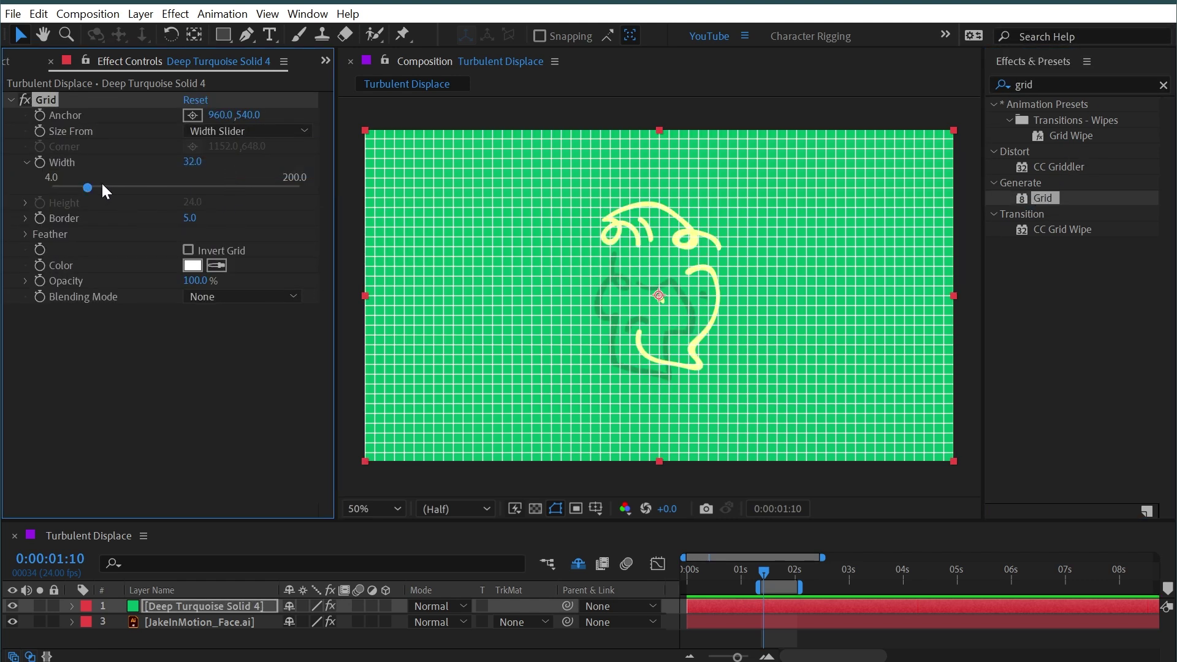
drag(102, 185, 112, 185)
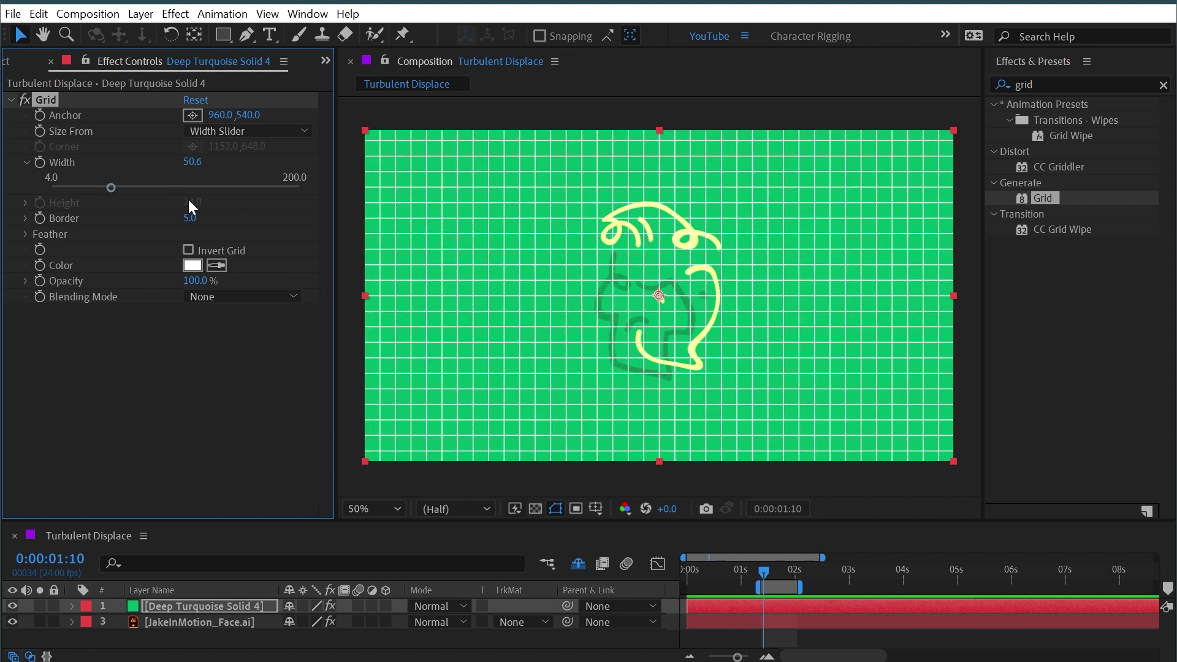
click(12, 622)
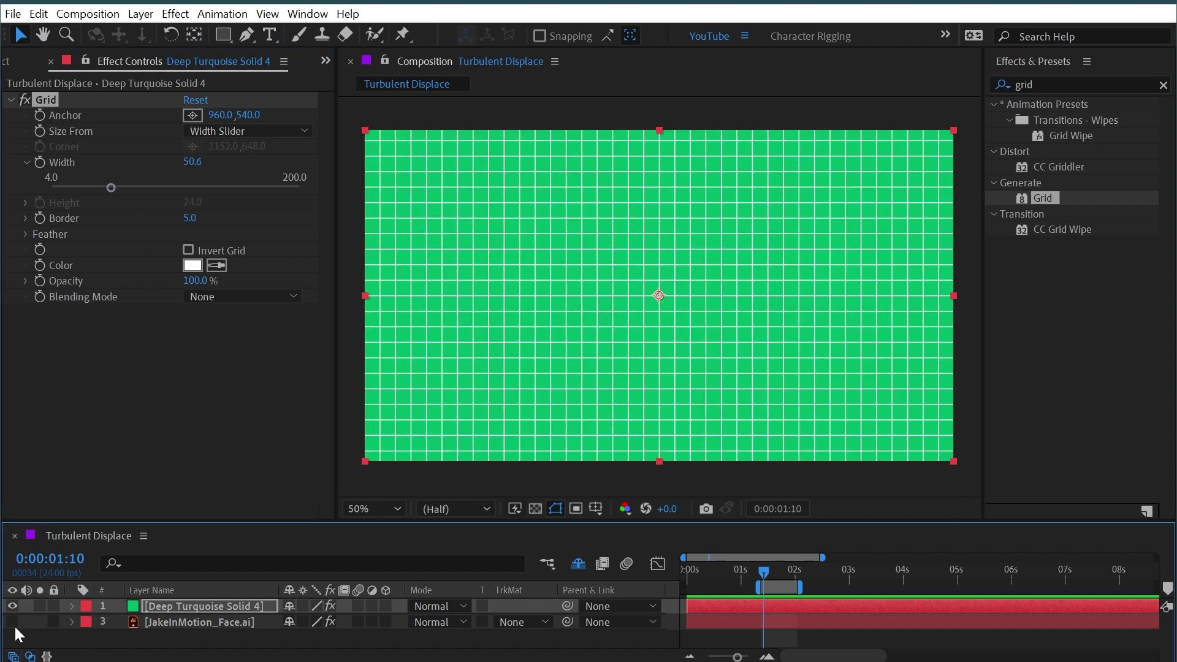
Apply Turbulent Displace to the grid solid and collapse the Grid effect's settings
click(1049, 85)
text(turbu)
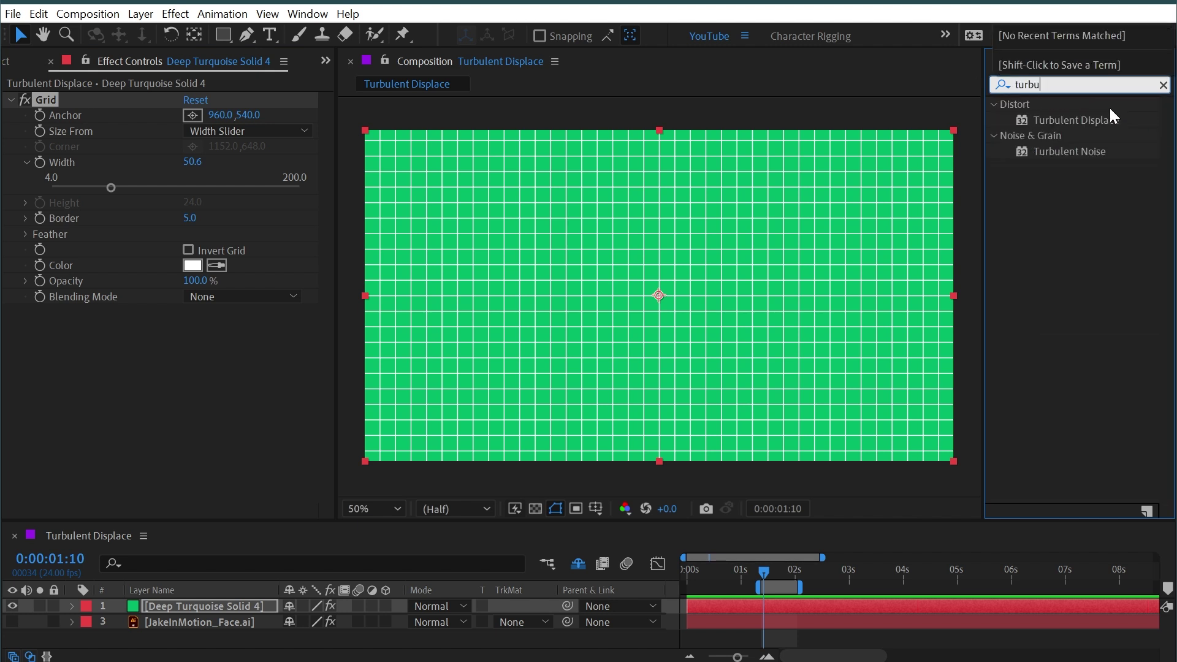
drag(1113, 120, 770, 257)
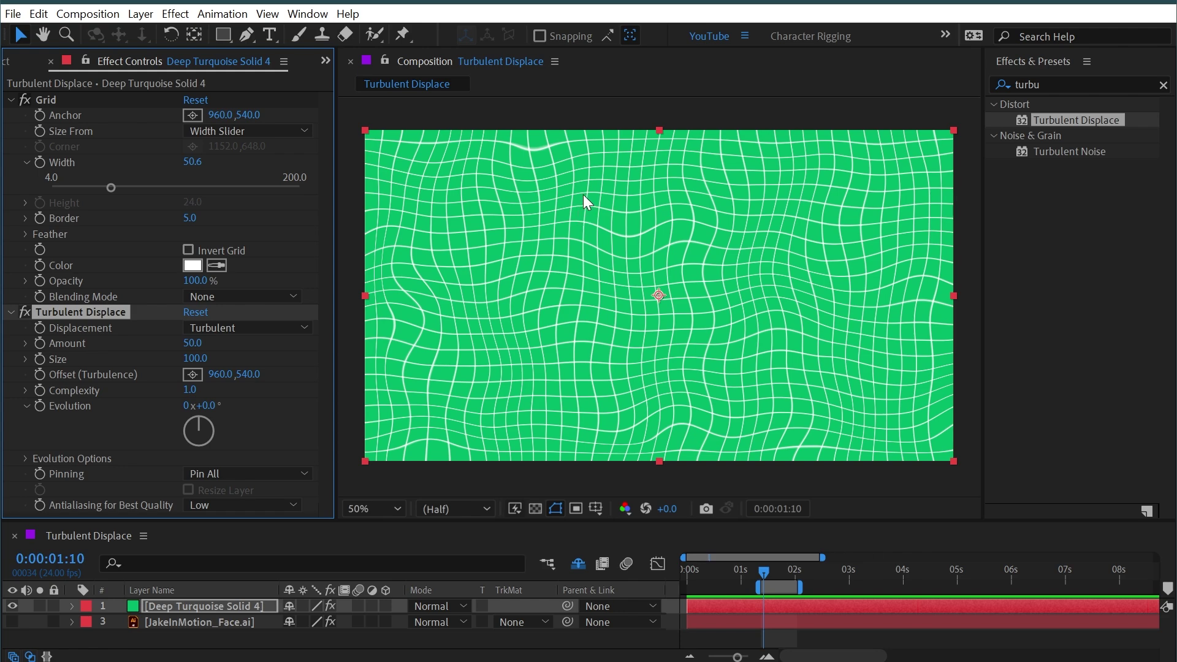
click(10, 99)
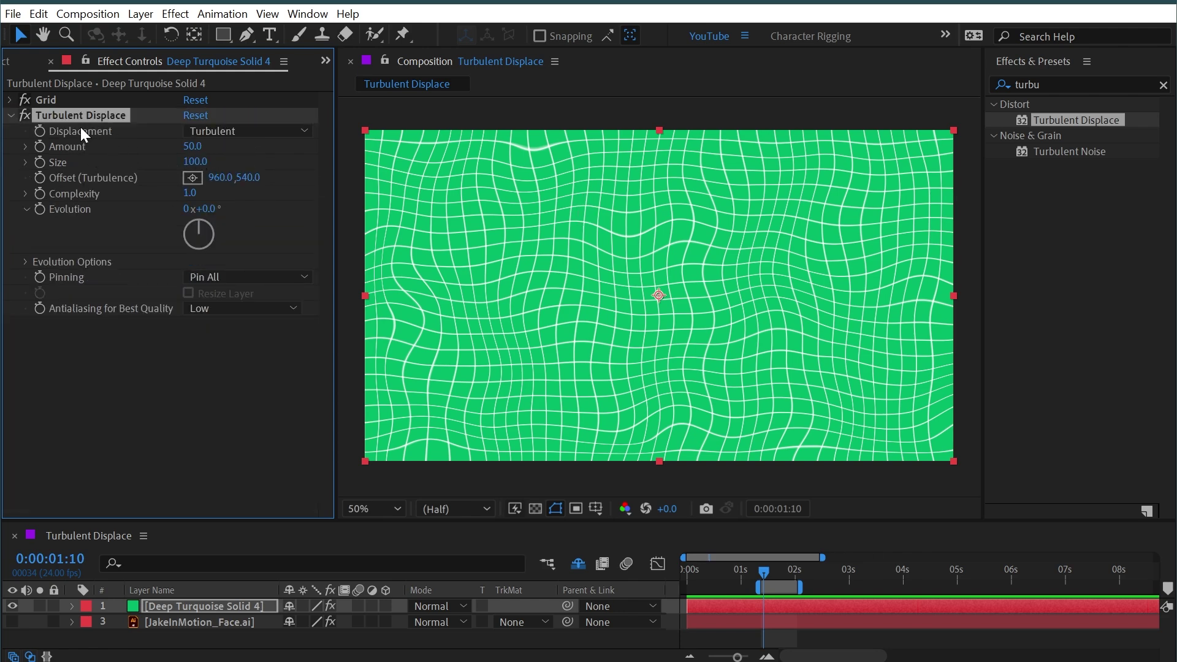
Try Bulge and Twist displacement types, then set Displacement back to Turbulent
click(212, 131)
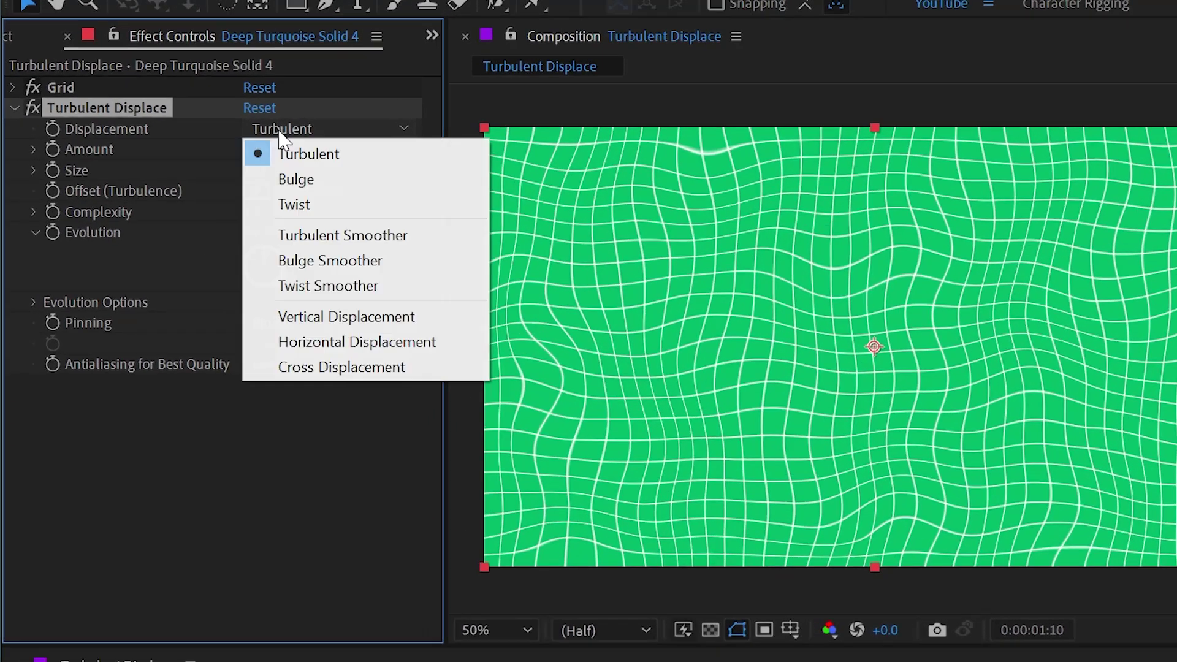
click(337, 182)
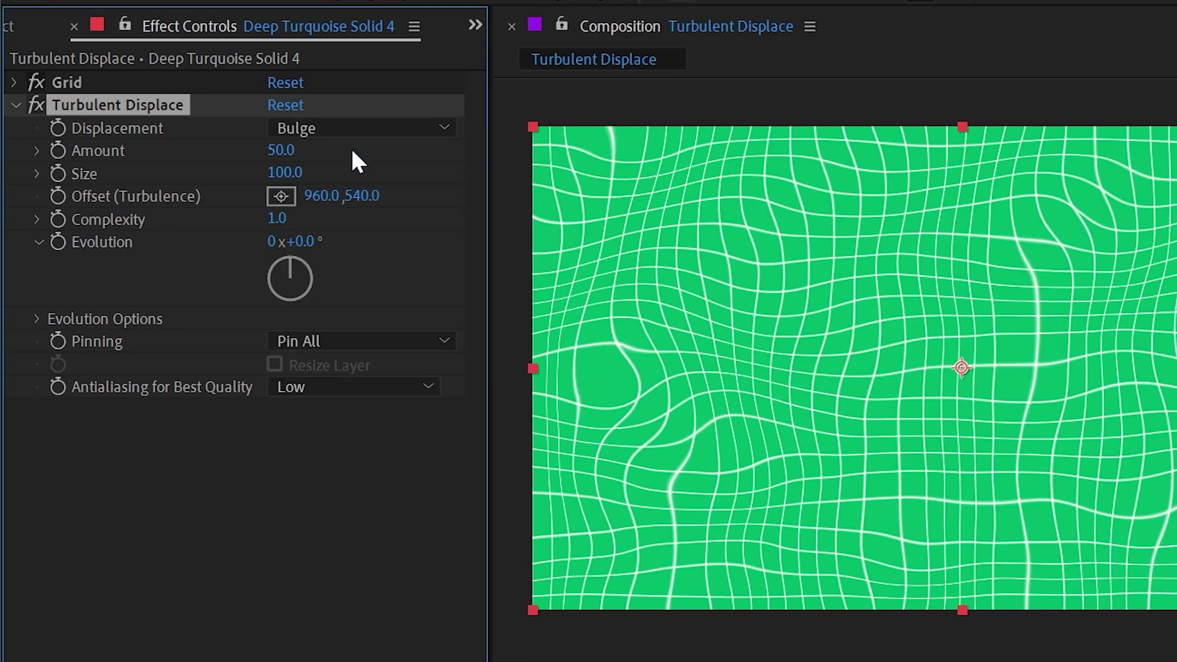
click(355, 128)
click(373, 204)
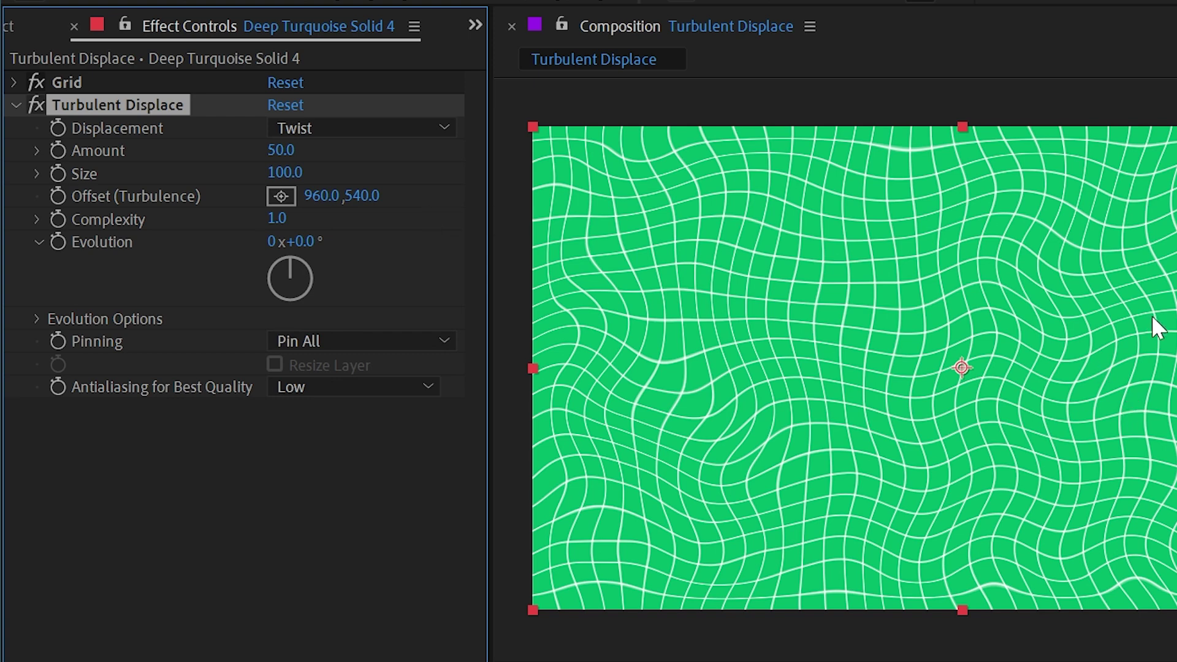
click(390, 129)
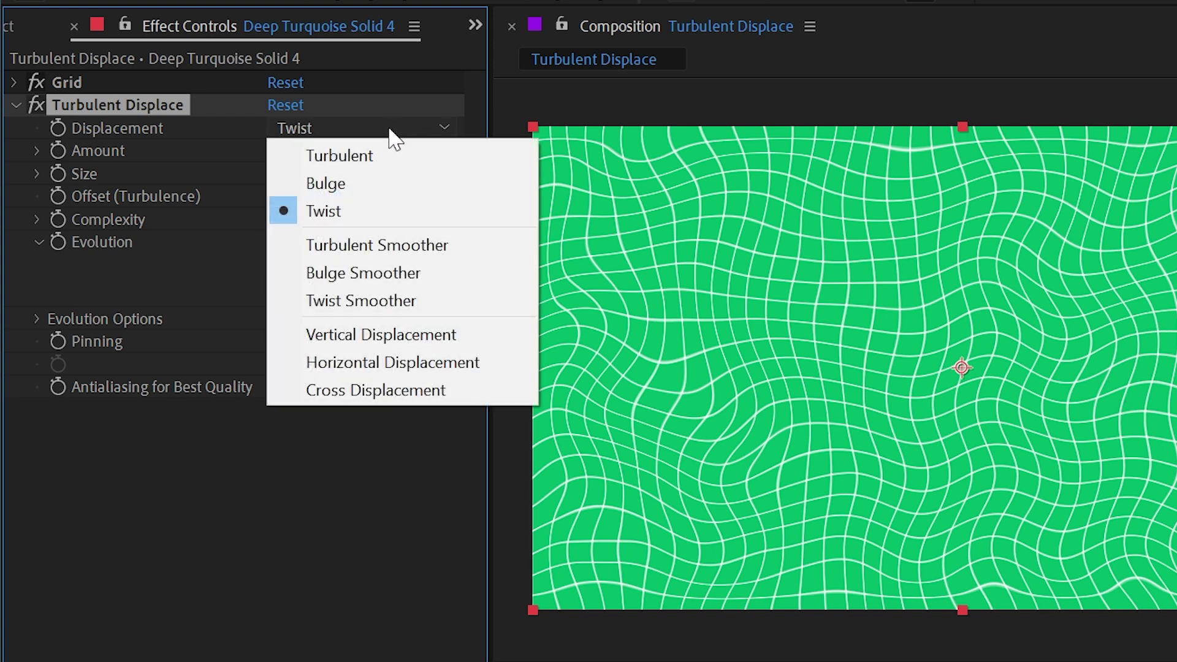
click(500, 157)
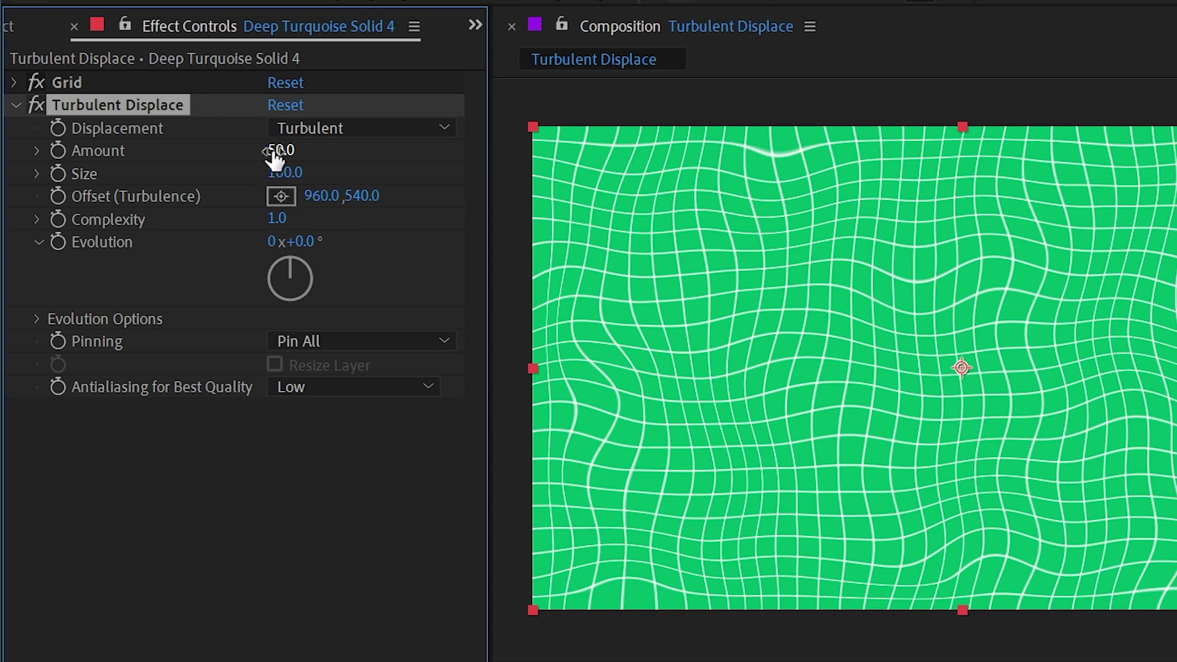
Test weaker Turbulent Displace Amount values, ending at Amount 50.0 and Size 65.0
drag(281, 153, 264, 199)
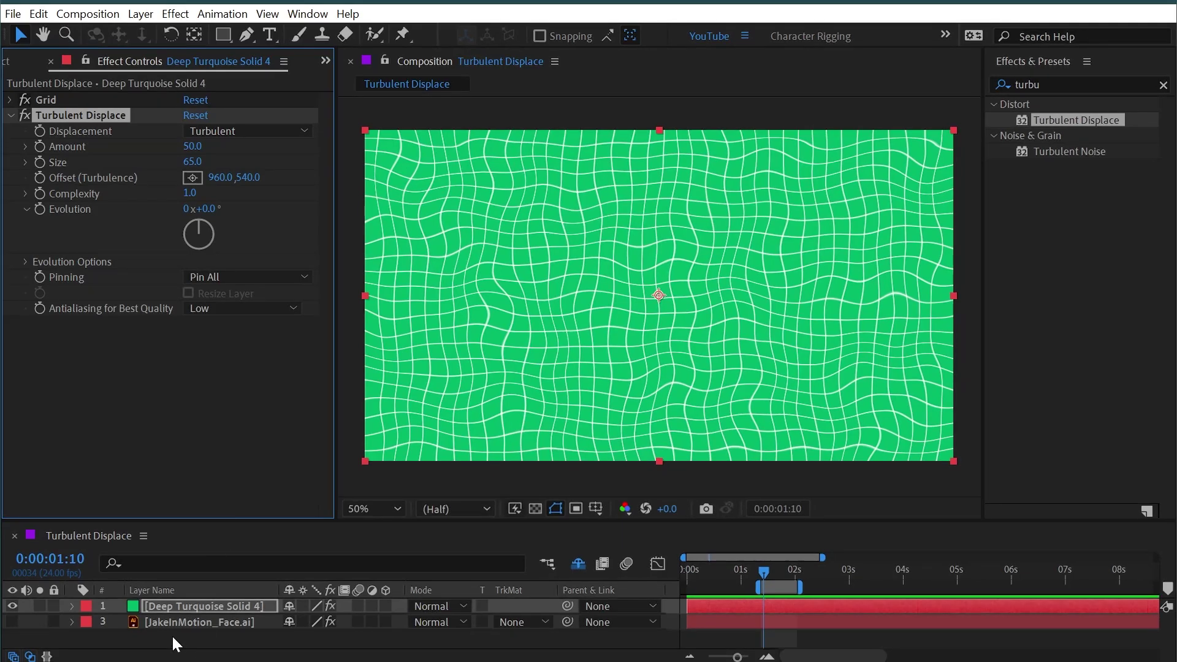
Add a new solid with Turbulent Noise and raise its Transform Scale to 201
key(ctrl+y)
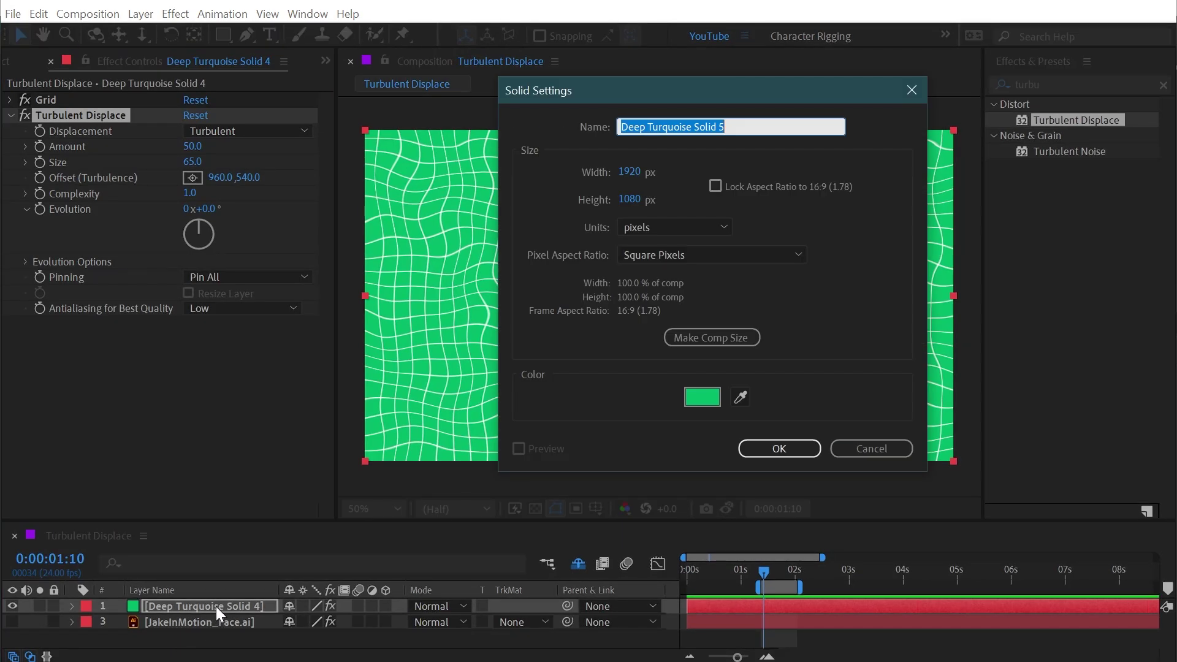
key(Return)
click(1053, 150)
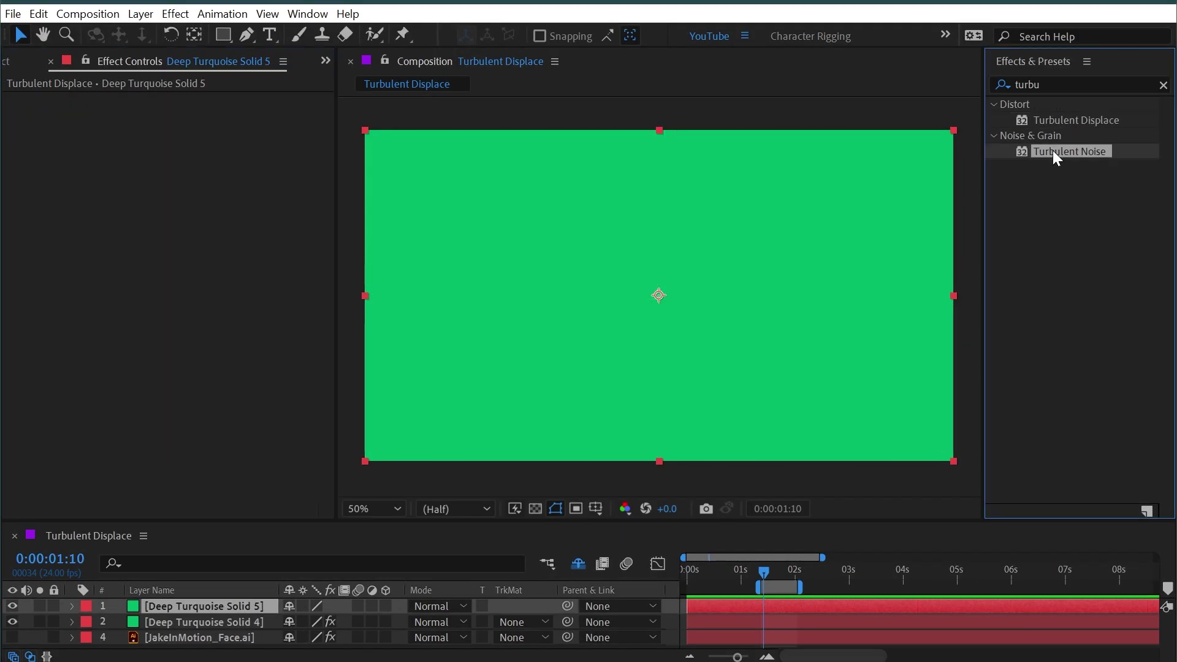
drag(1075, 153, 797, 262)
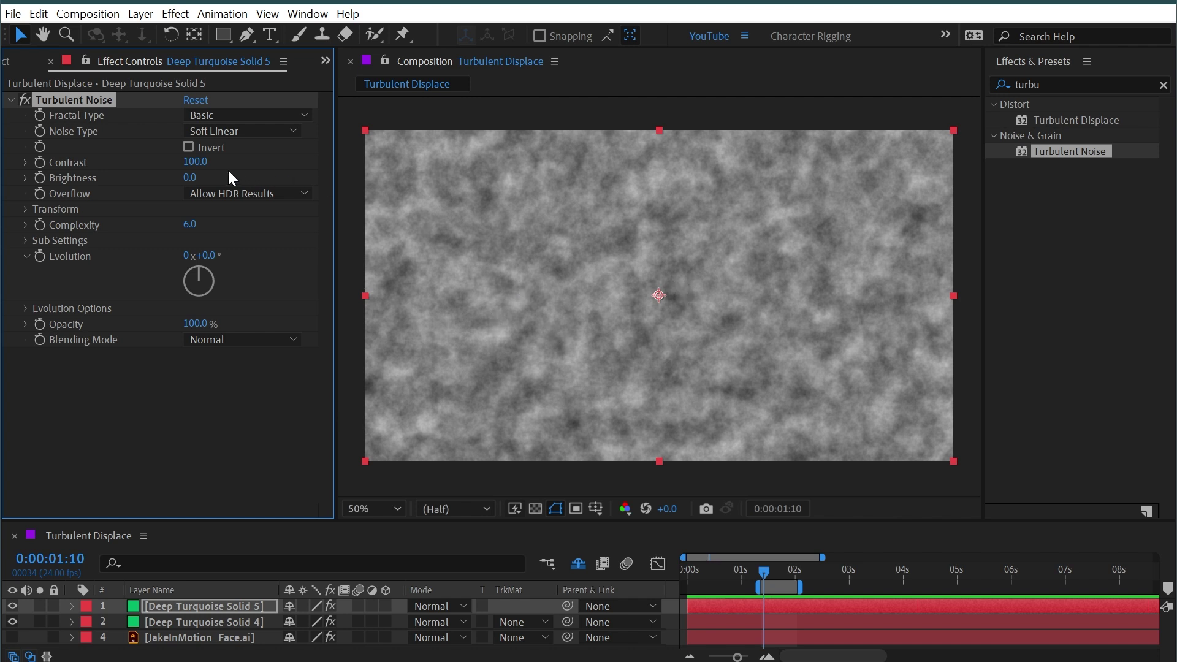
click(27, 209)
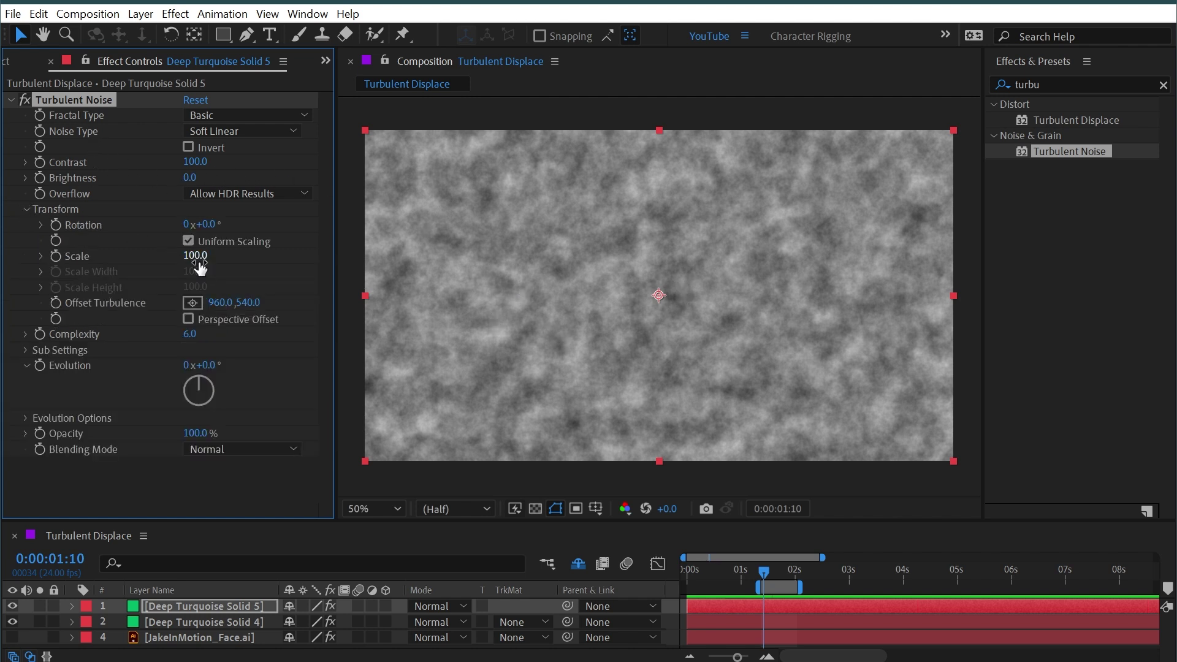
drag(196, 255, 254, 257)
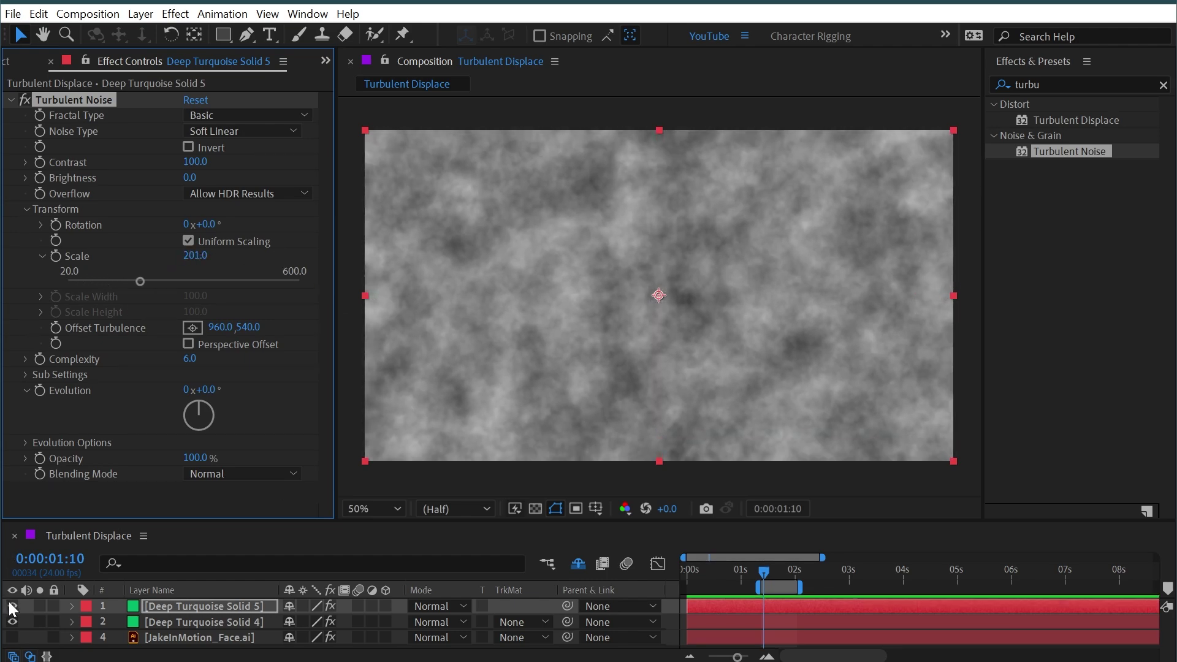
Compare layer visibility, leaving the Turbulent Noise solid hidden and the warped green grid showing
click(11, 606)
click(146, 621)
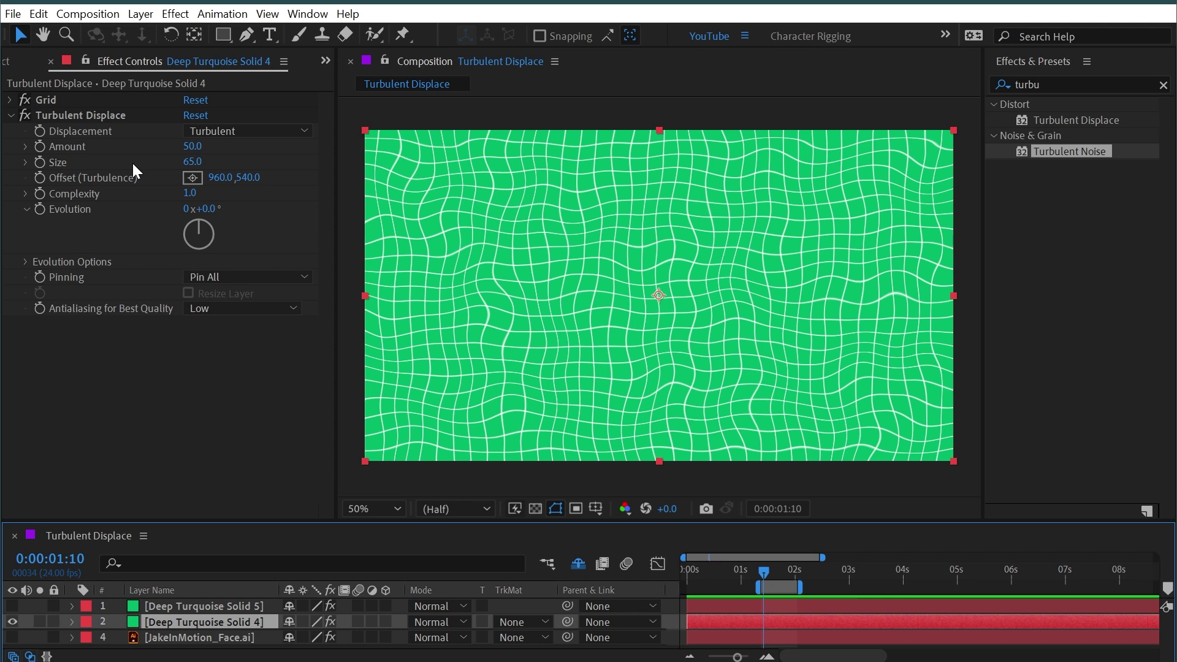
click(12, 606)
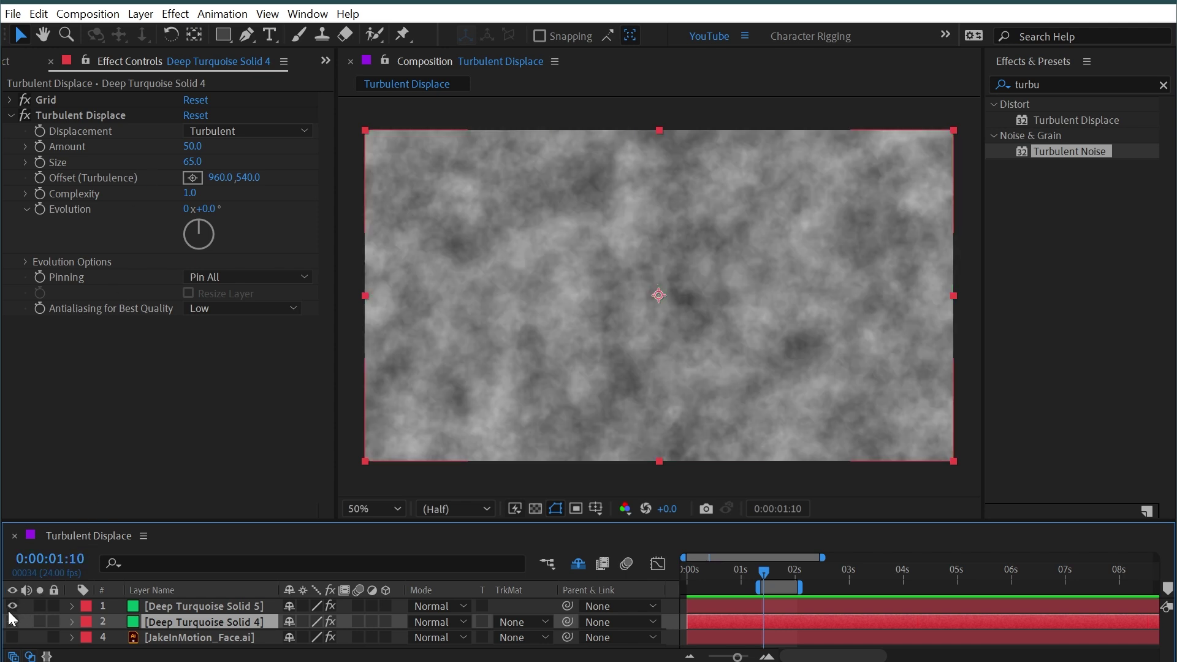
alt+click(12, 621)
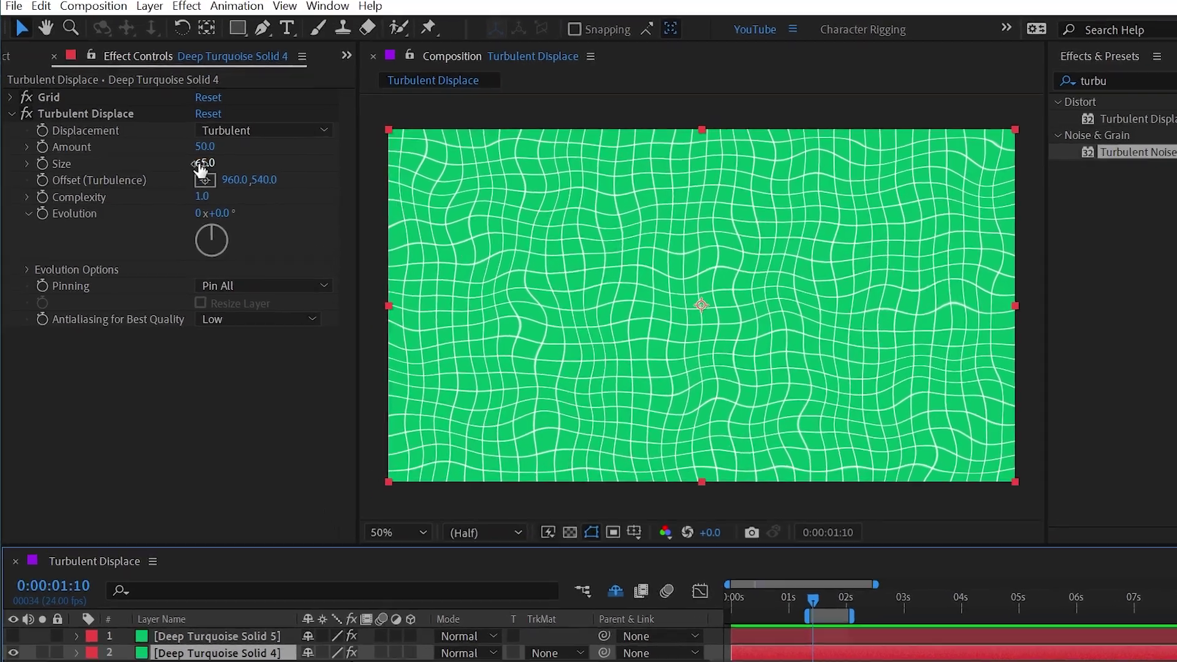
Set Turbulent Displace Size to 43, move Offset to 888,576, test Complexity, and advance Evolution to 1x+194°
drag(205, 162, 161, 157)
drag(315, 197, 1005, 334)
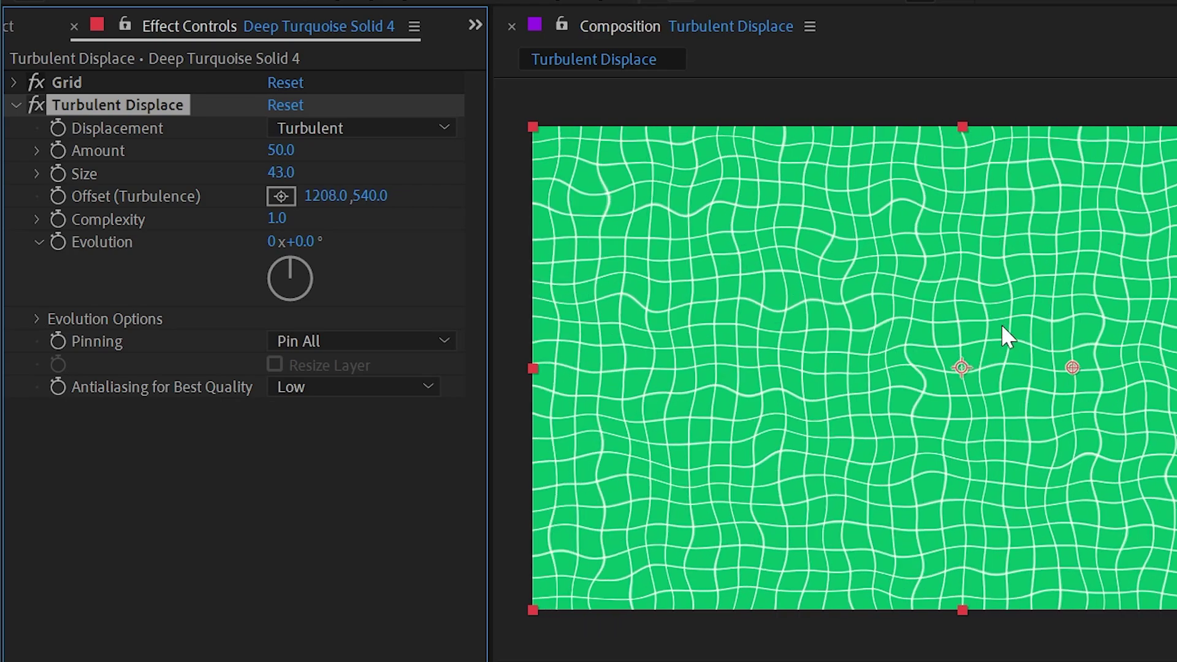
drag(328, 205, 438, 245)
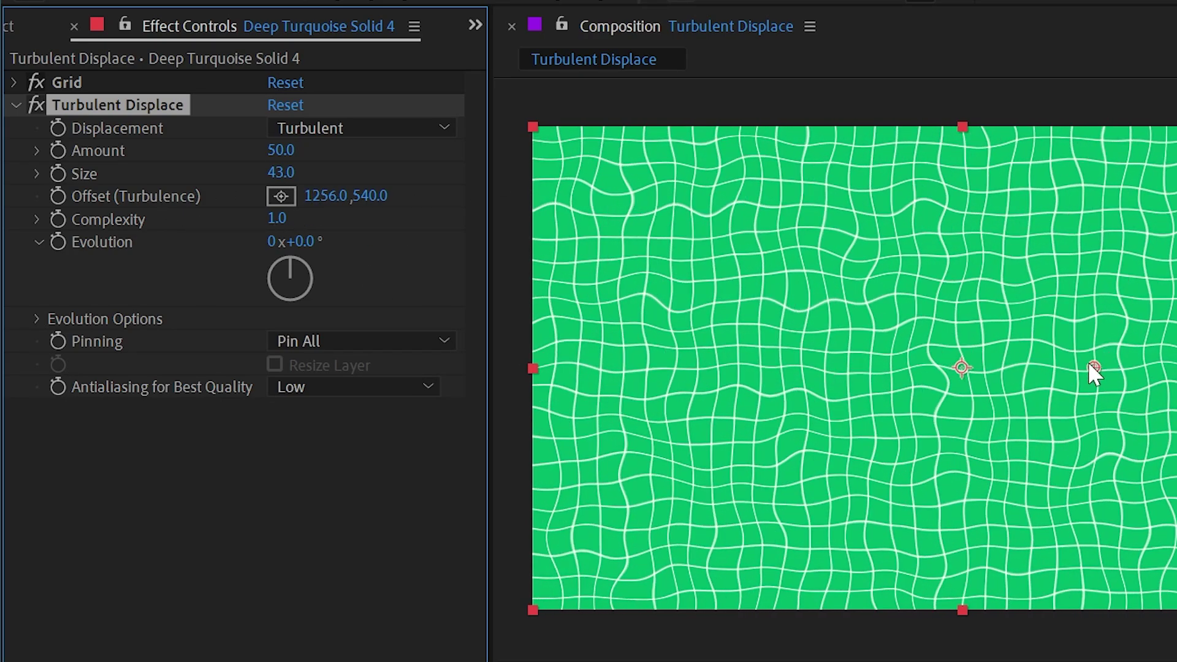
drag(1089, 363, 924, 382)
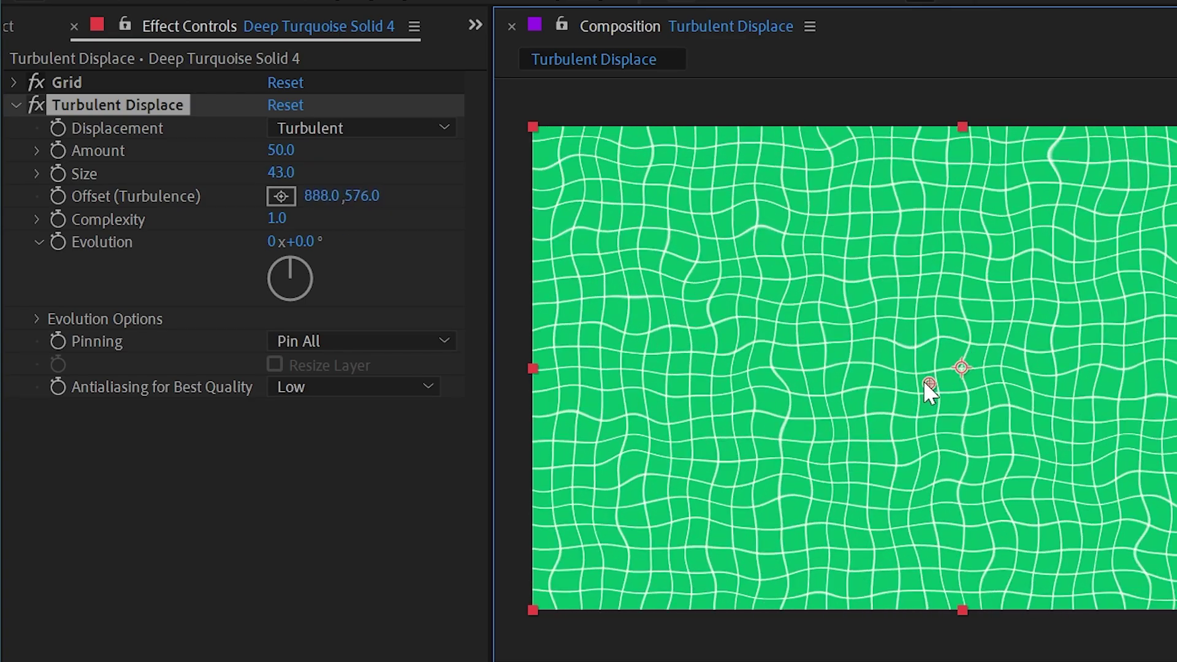
mouse_move(276, 219)
mouse_down()
mouse_move(678, 223)
mouse_move(1148, 249)
mouse_move(801, 231)
mouse_move(494, 250)
mouse_move(269, 240)
mouse_up()
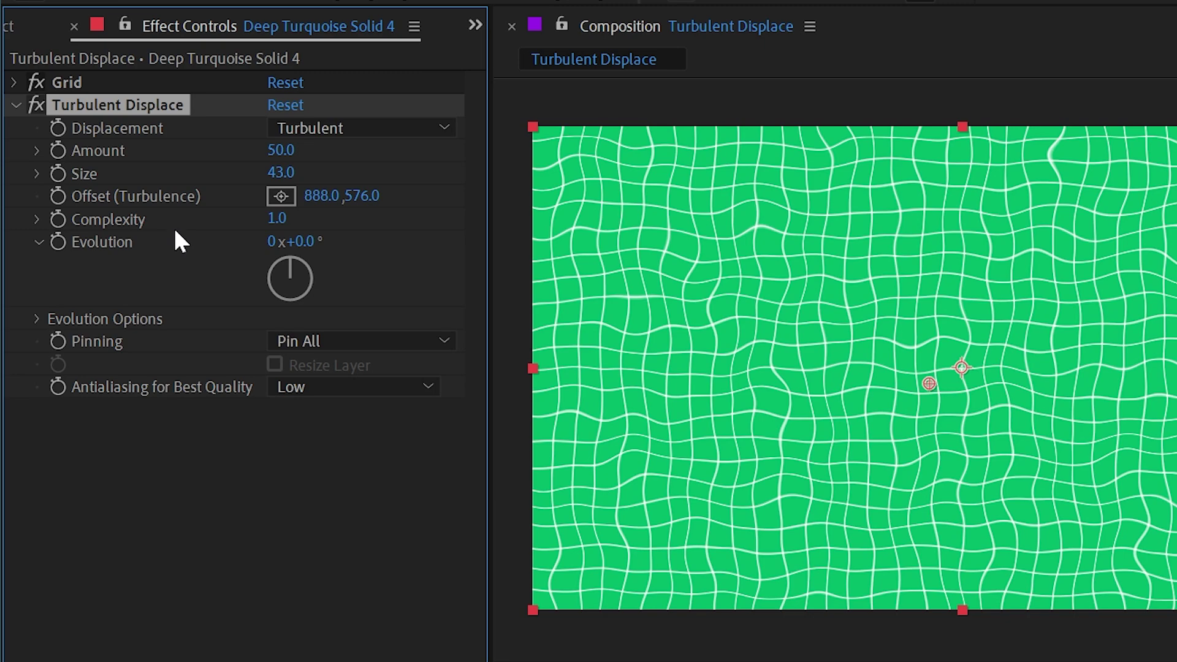
drag(306, 241, 30, 312)
Turn on Cycle Evolution, scrub Evolution to preview, then set Evolution to 0
click(34, 319)
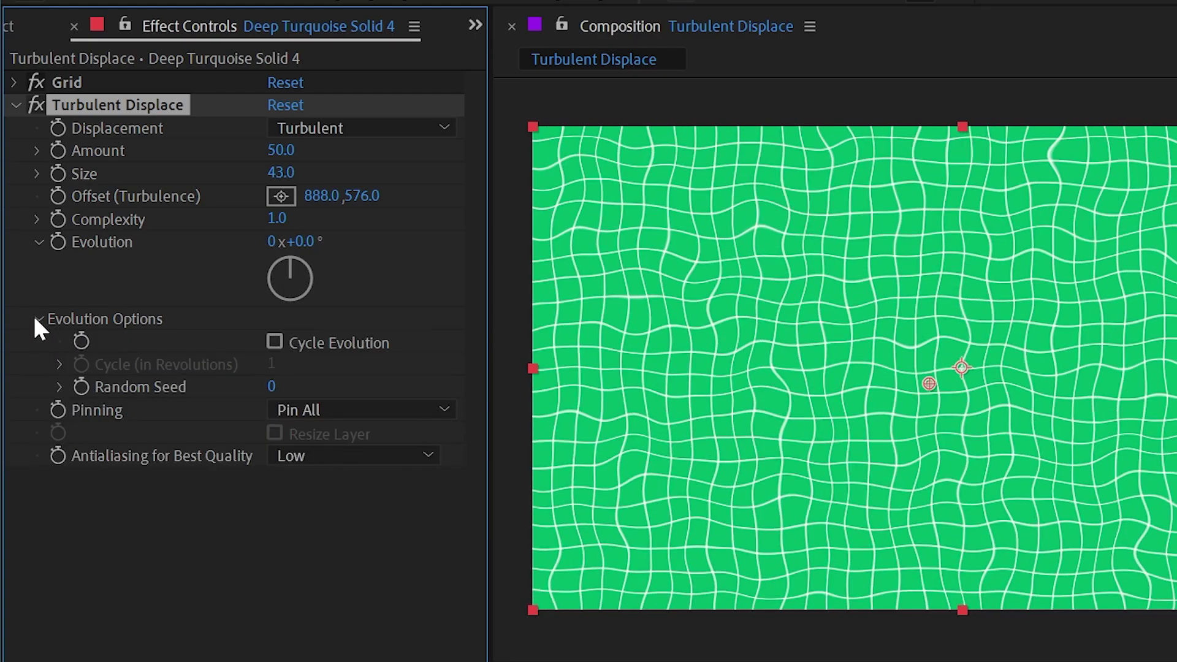
click(274, 341)
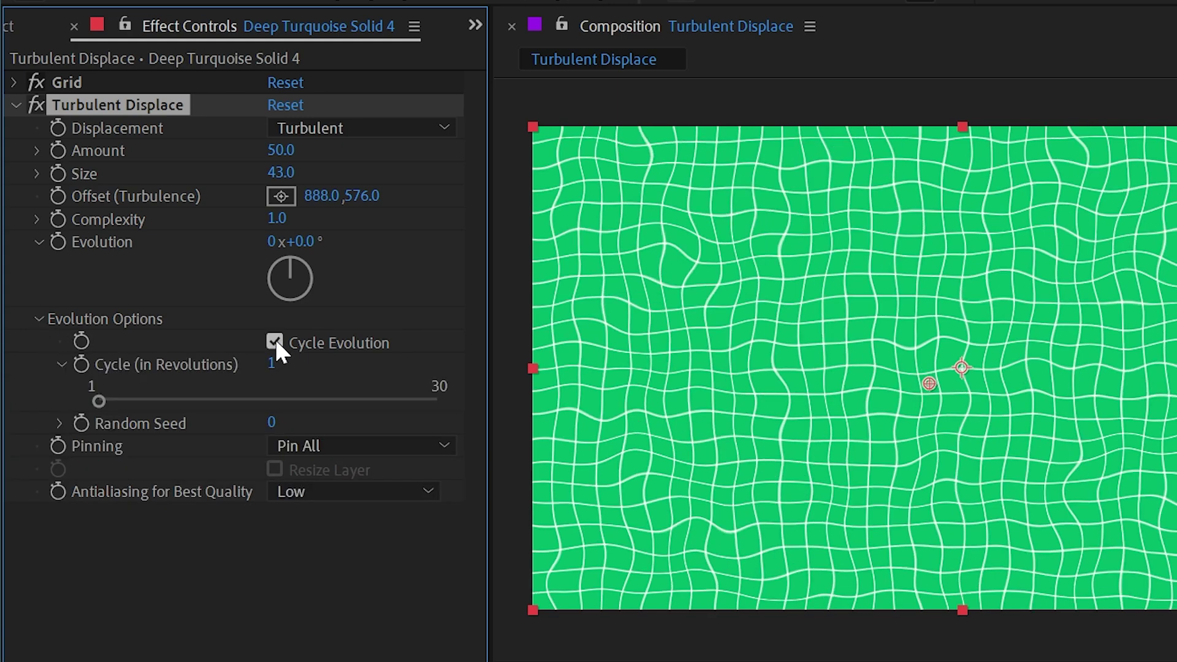
drag(301, 241, 805, 253)
click(308, 243)
text(0)
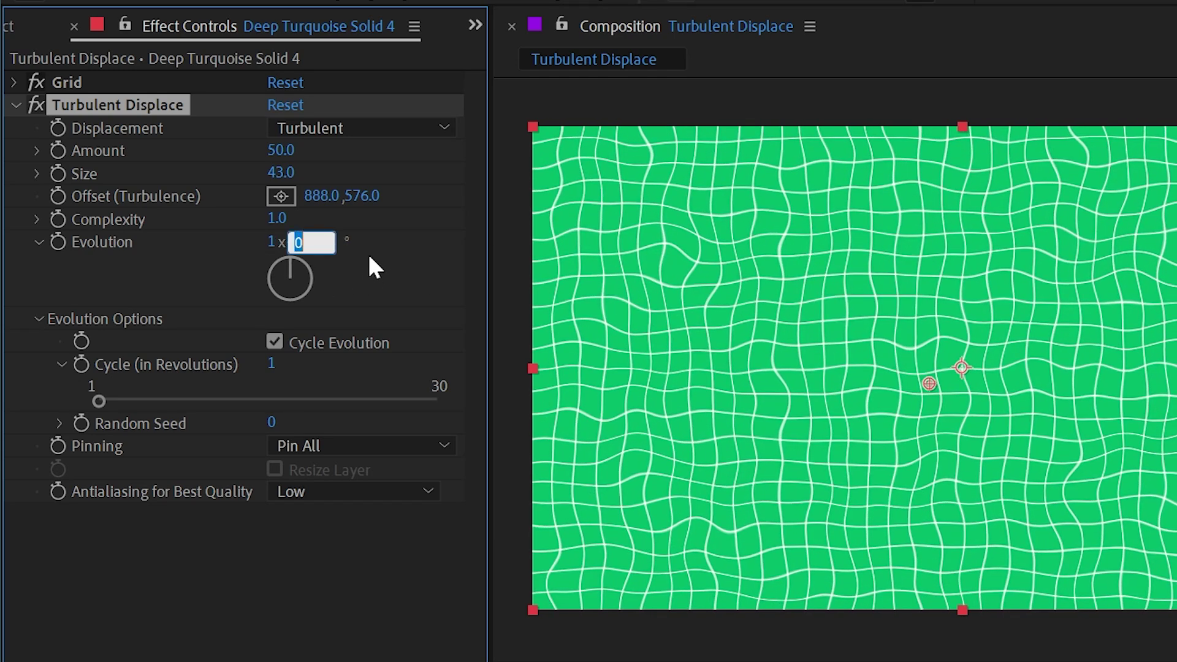
key(Return)
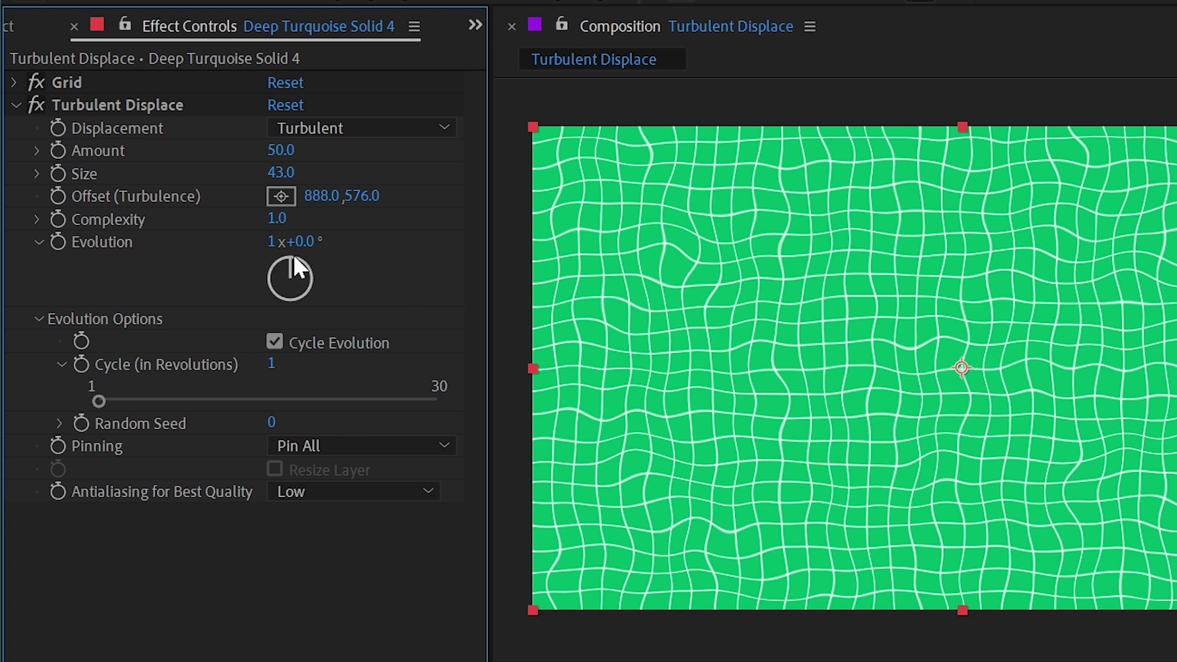
Set the Evolution revolution count to 1
click(273, 241)
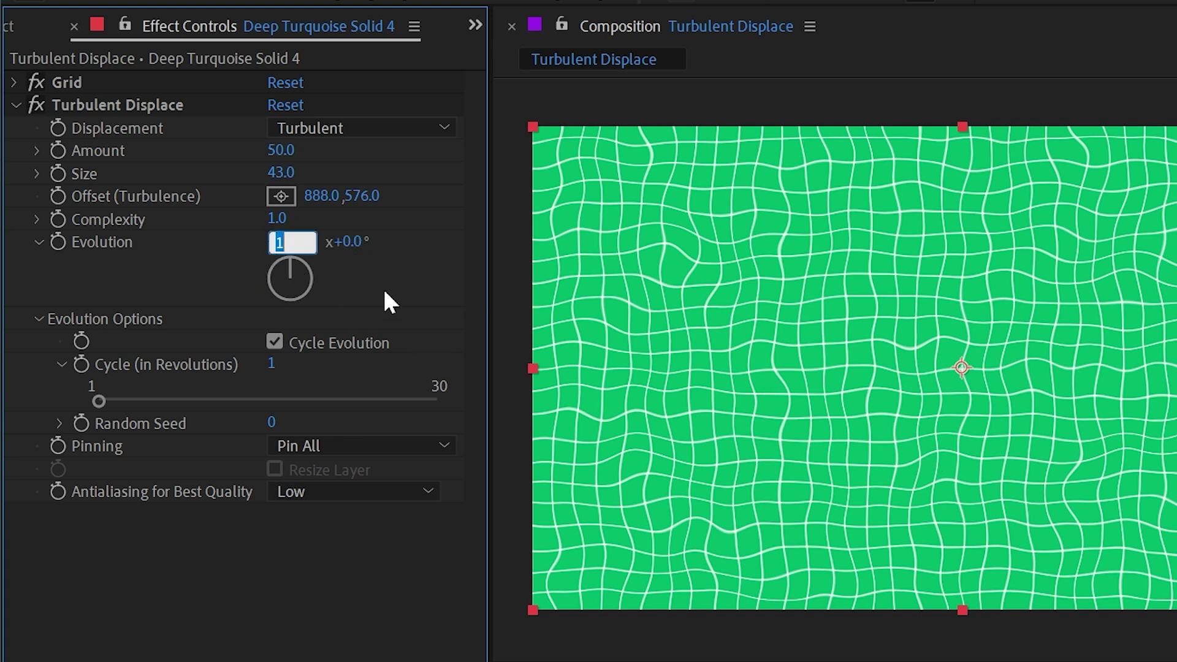
text(4)
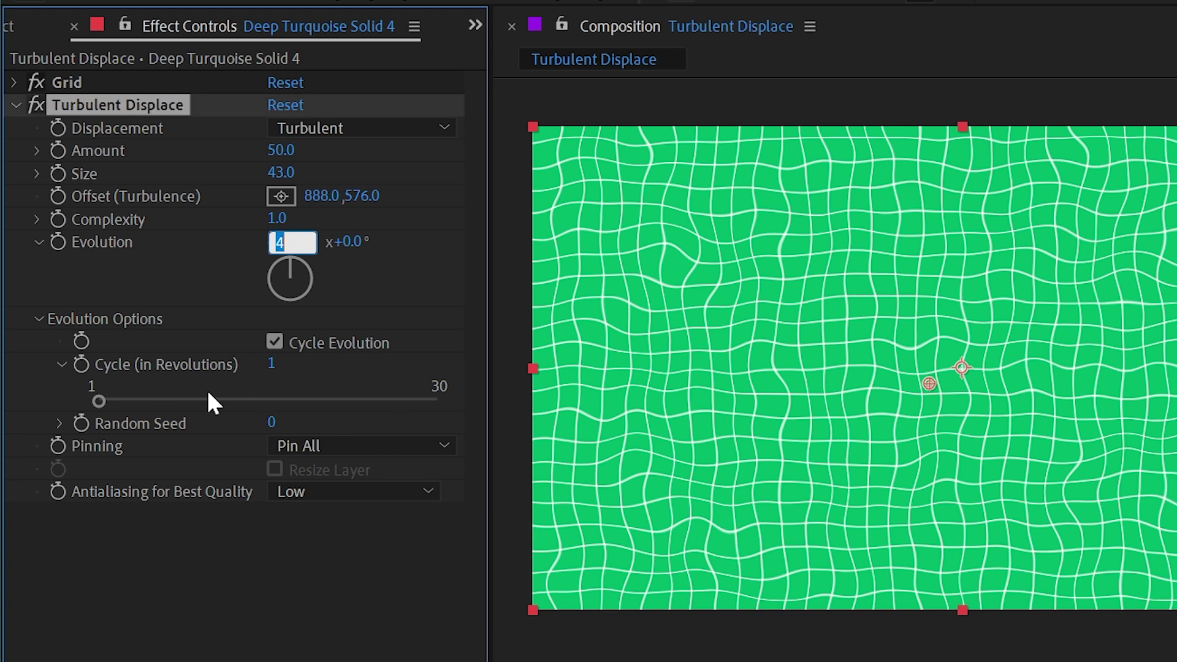
key(Up)
key(Down)
key(Down)
key(Down)
key(Down)
key(Return)
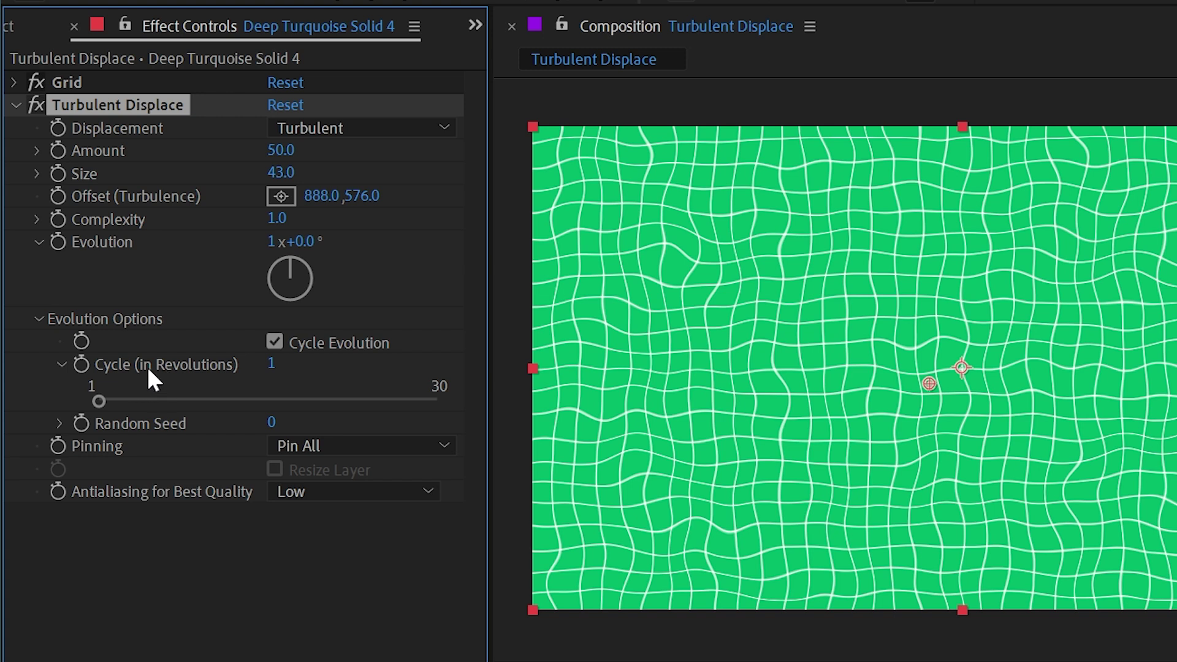
Set Cycle (in Revolutions) to 3 and enter 3 revolutions for Evolution
click(270, 365)
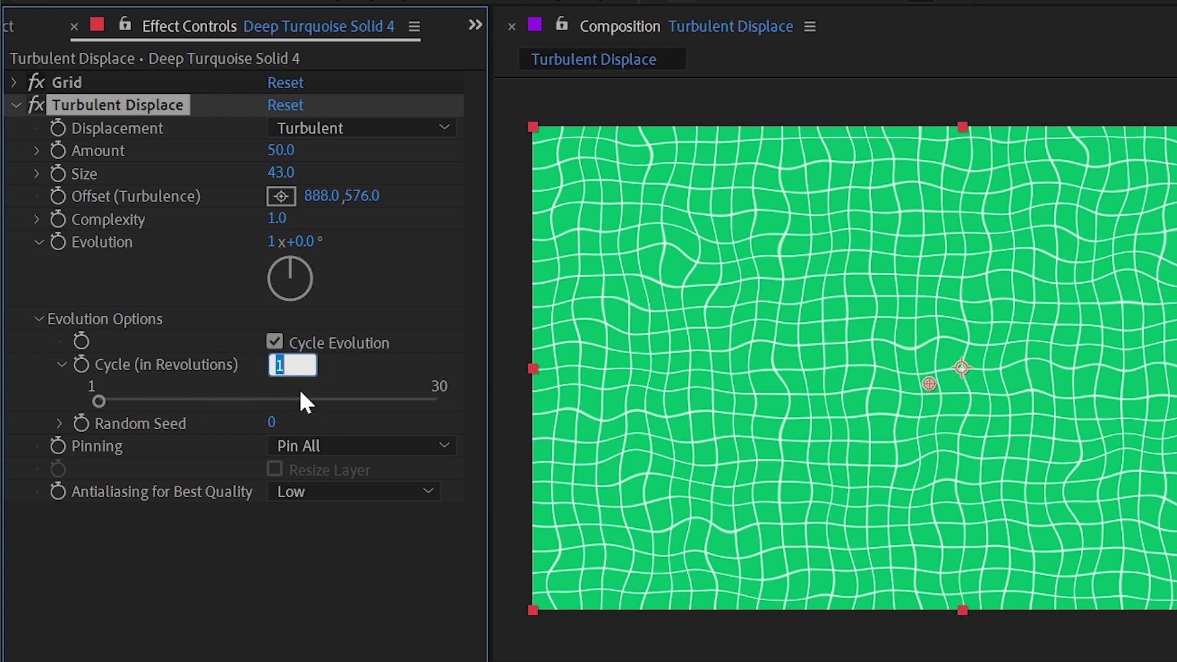
text(3)
key(Return)
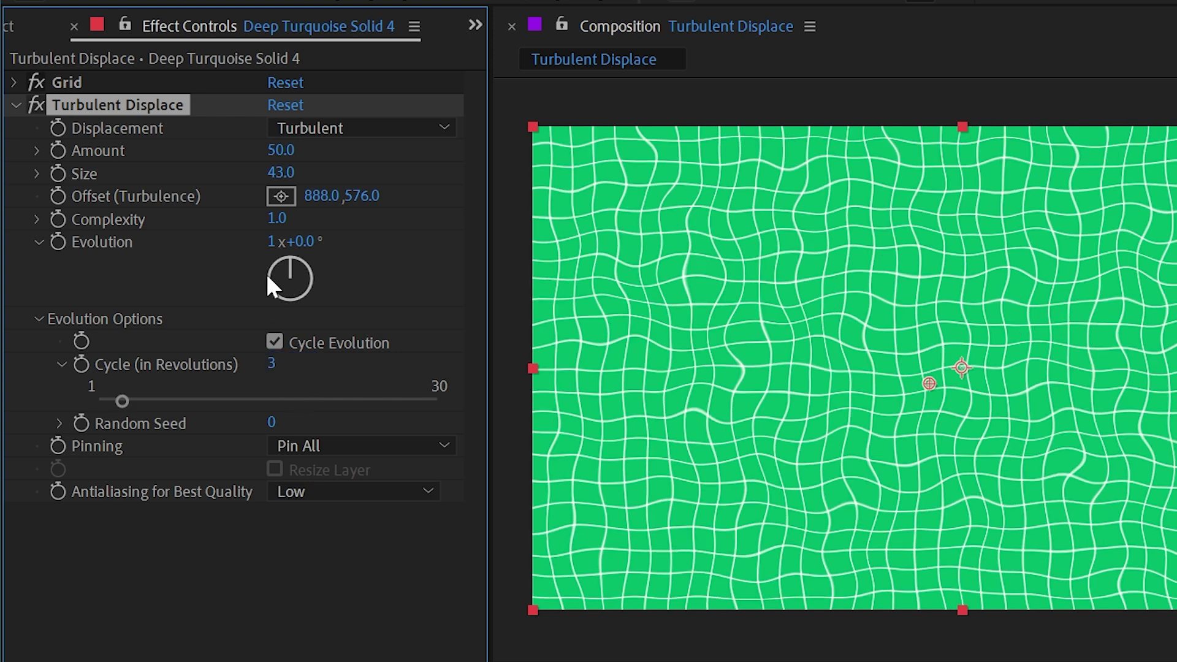
click(273, 241)
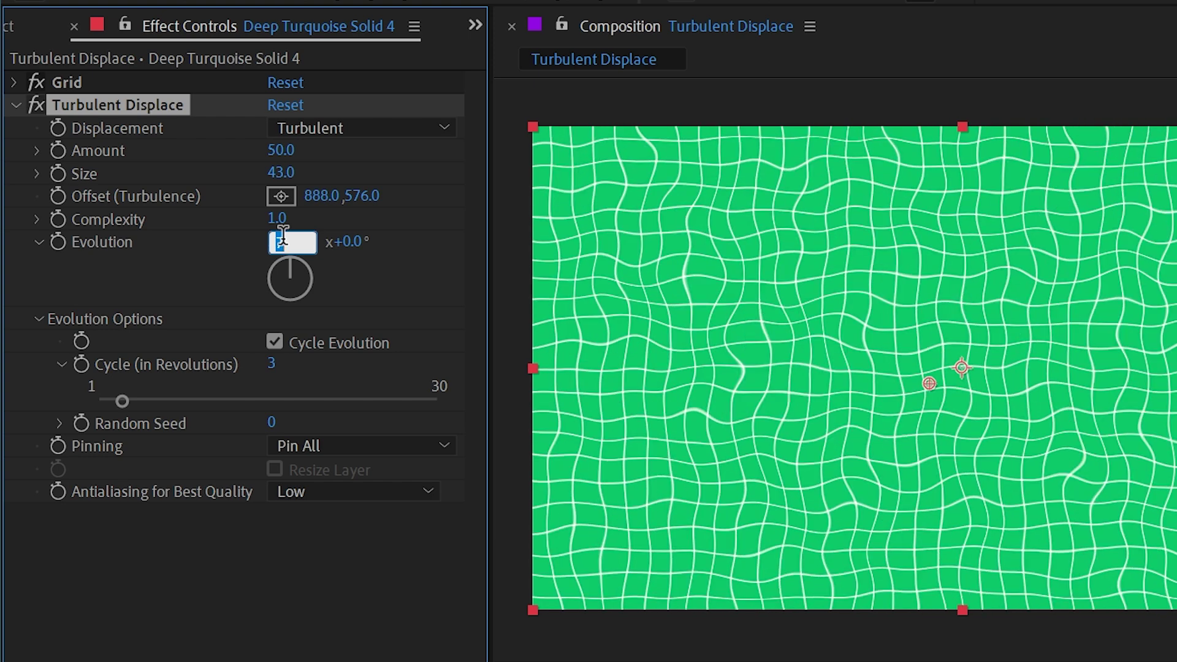
text(3)
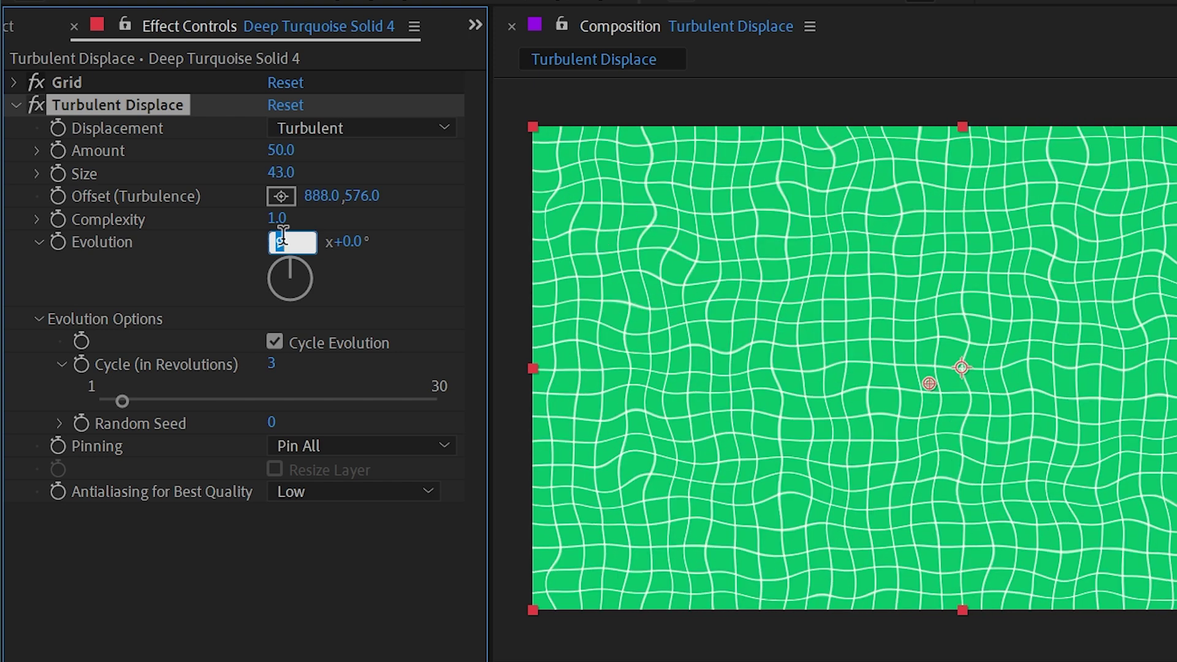
key(Return)
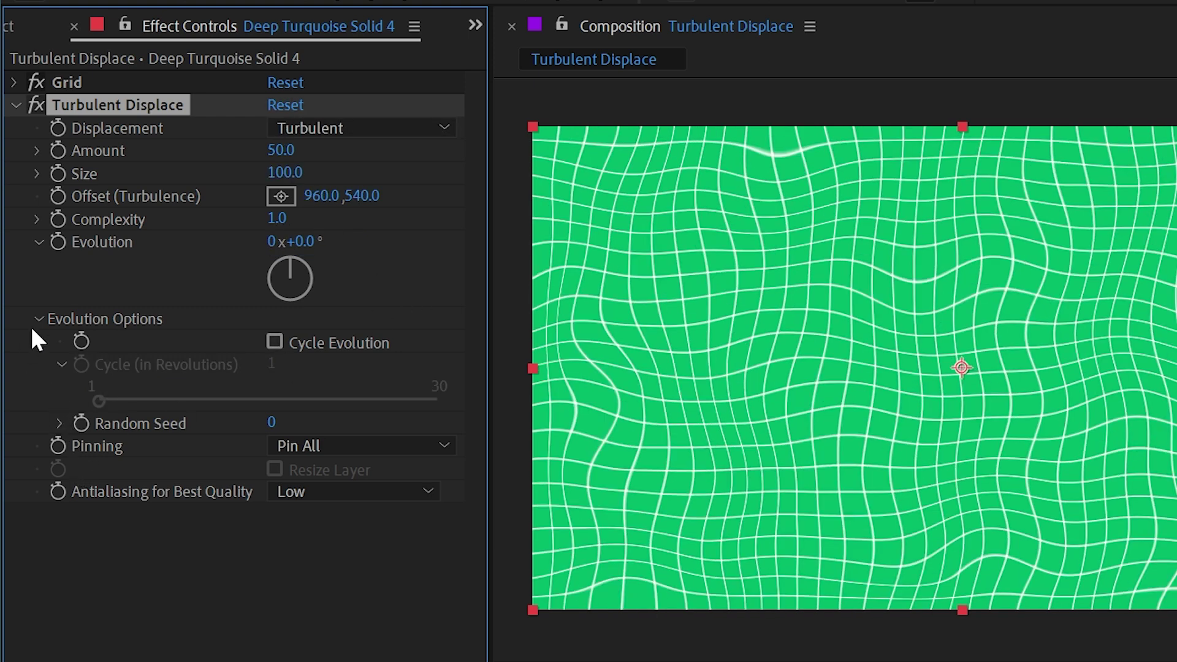
Collapse Evolution Options, compare None and Pin Horizontal pinning, then set Pinning to Pin Vertical
click(38, 320)
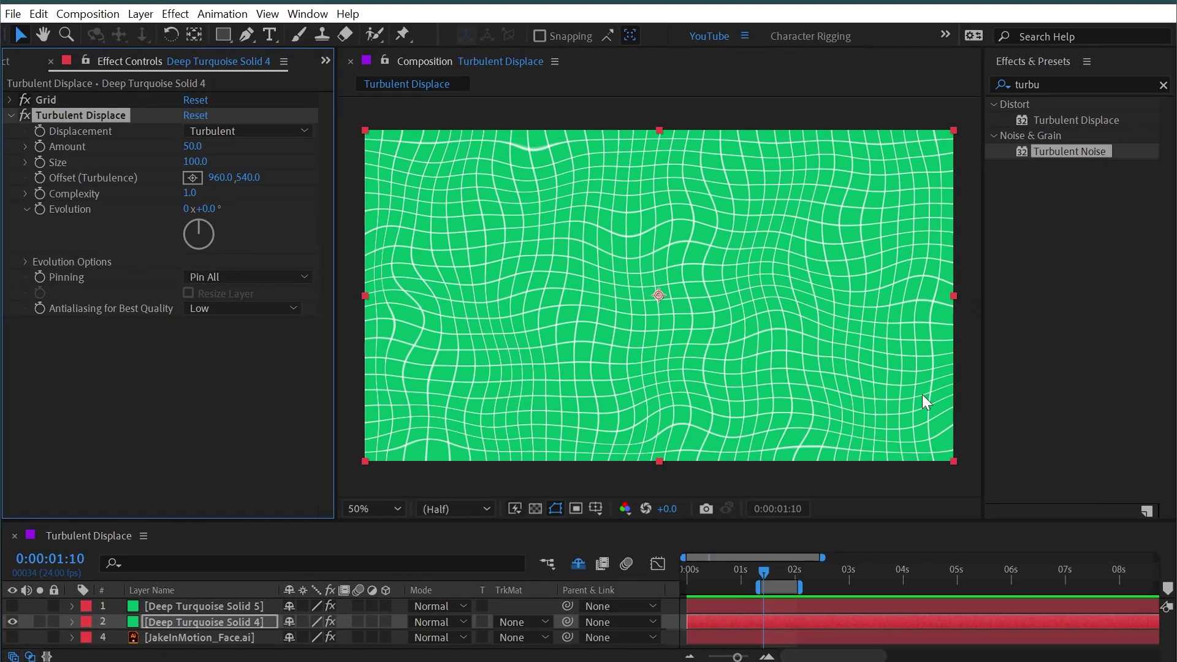
click(272, 277)
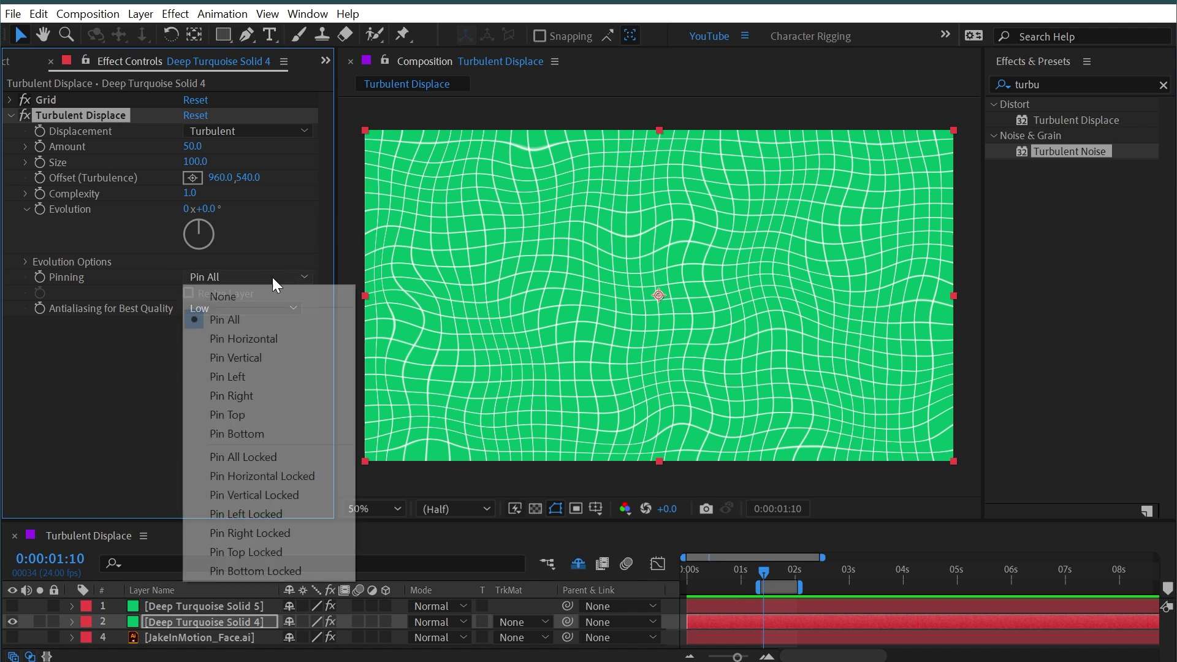
click(263, 298)
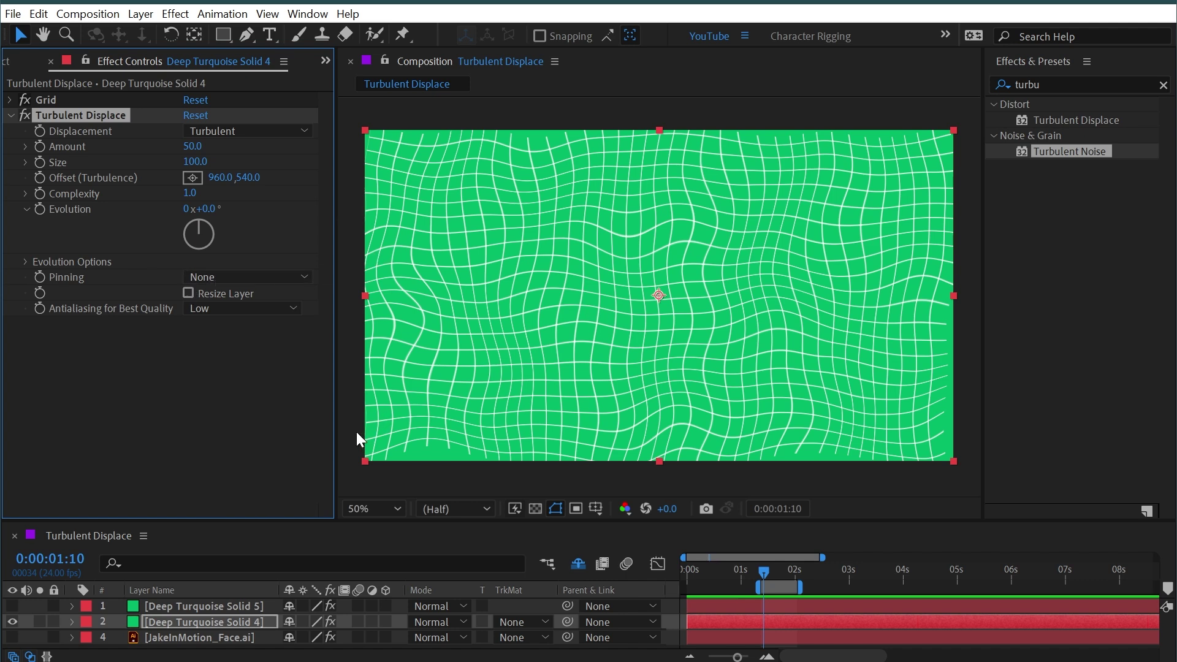
click(239, 279)
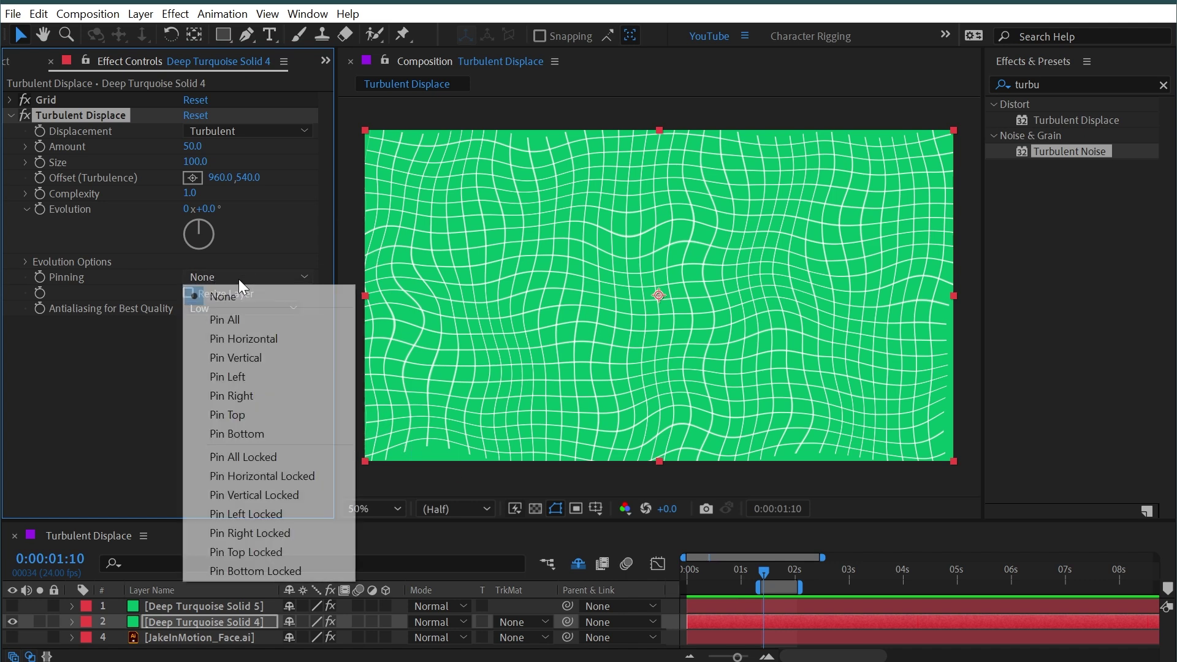
click(298, 339)
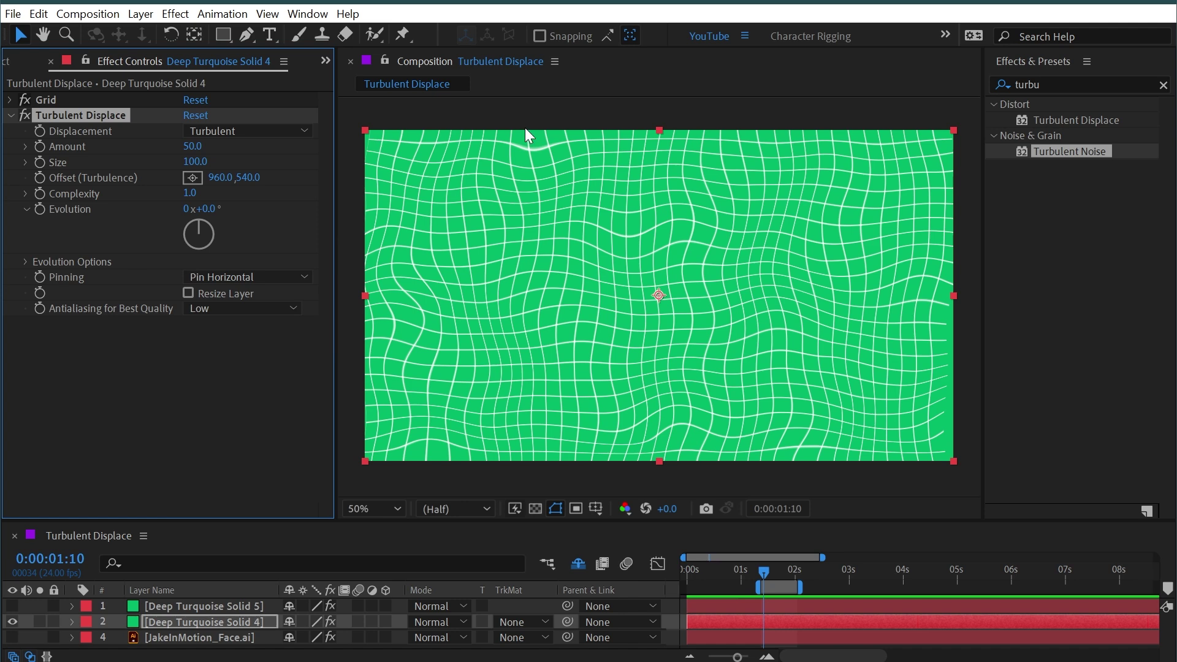
click(235, 284)
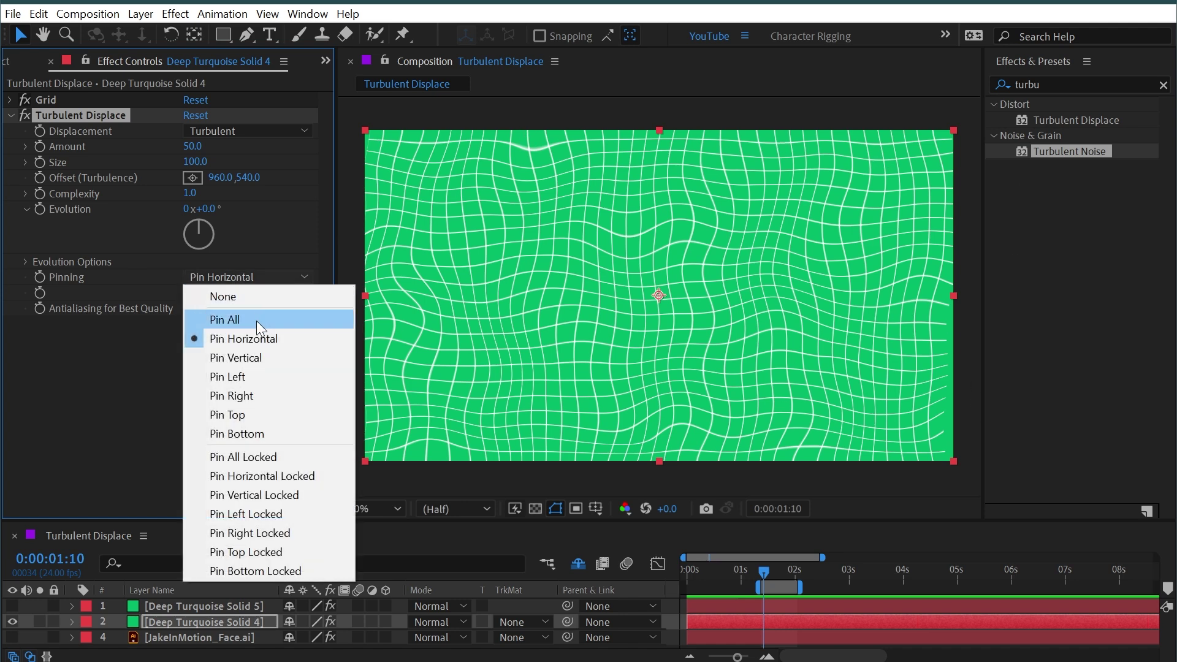
click(263, 354)
click(276, 279)
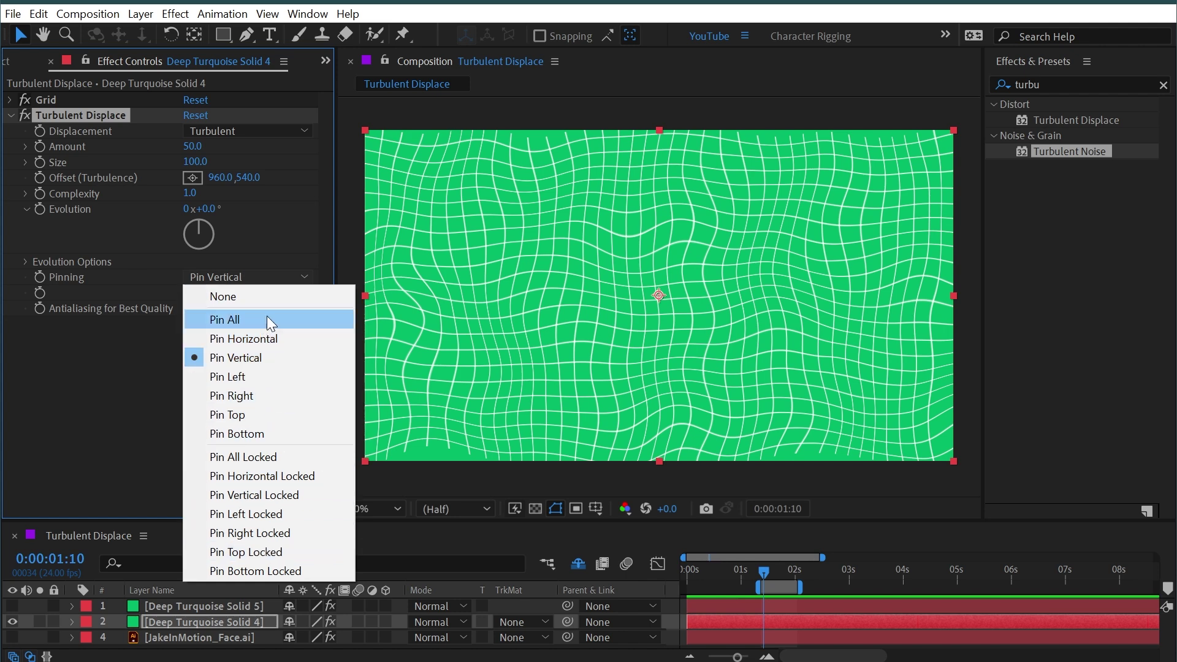
Scale the grid solid down around its centre and toggle Resize Layer to compare
click(248, 279)
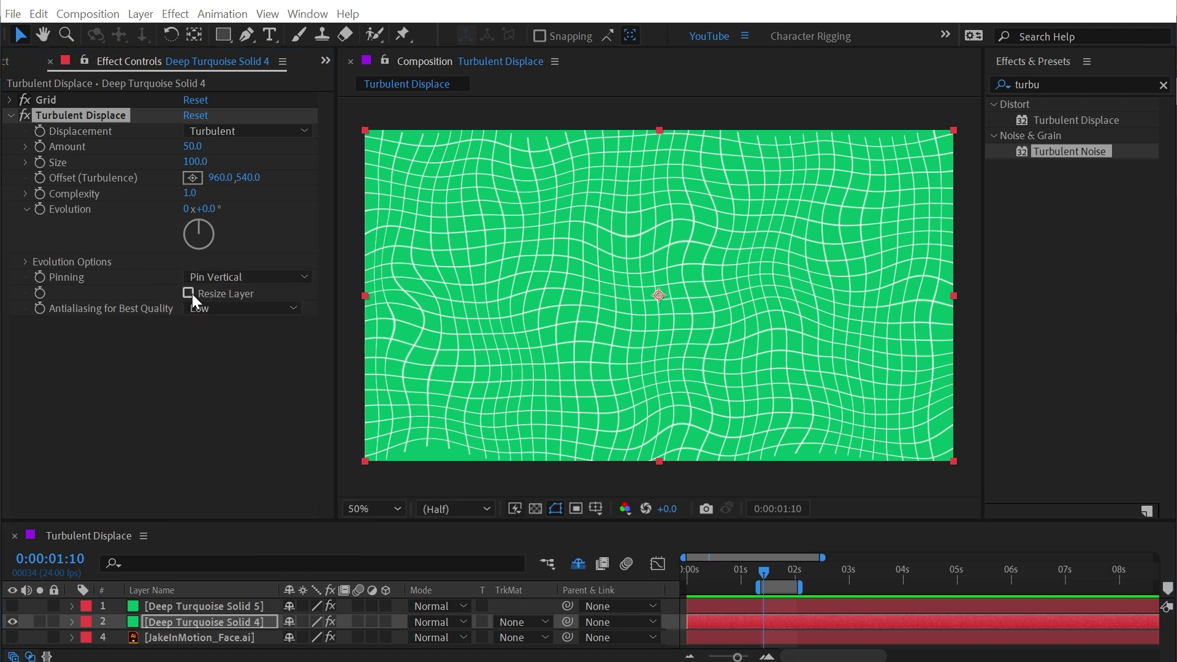
drag(659, 130, 659, 154)
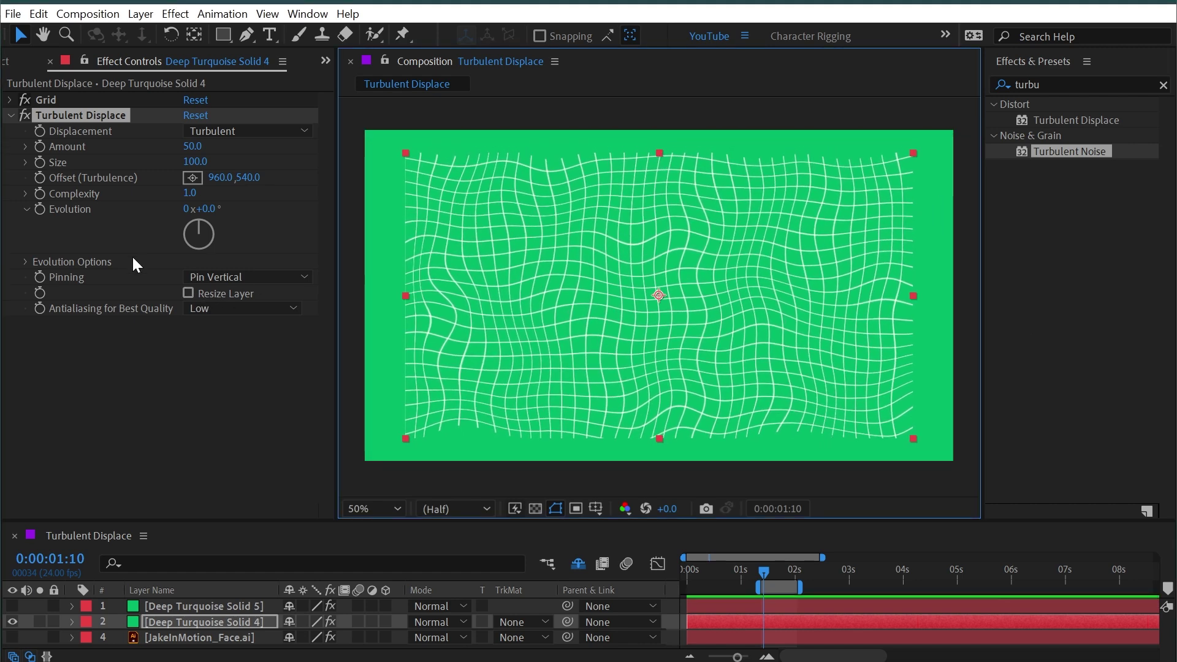
click(188, 293)
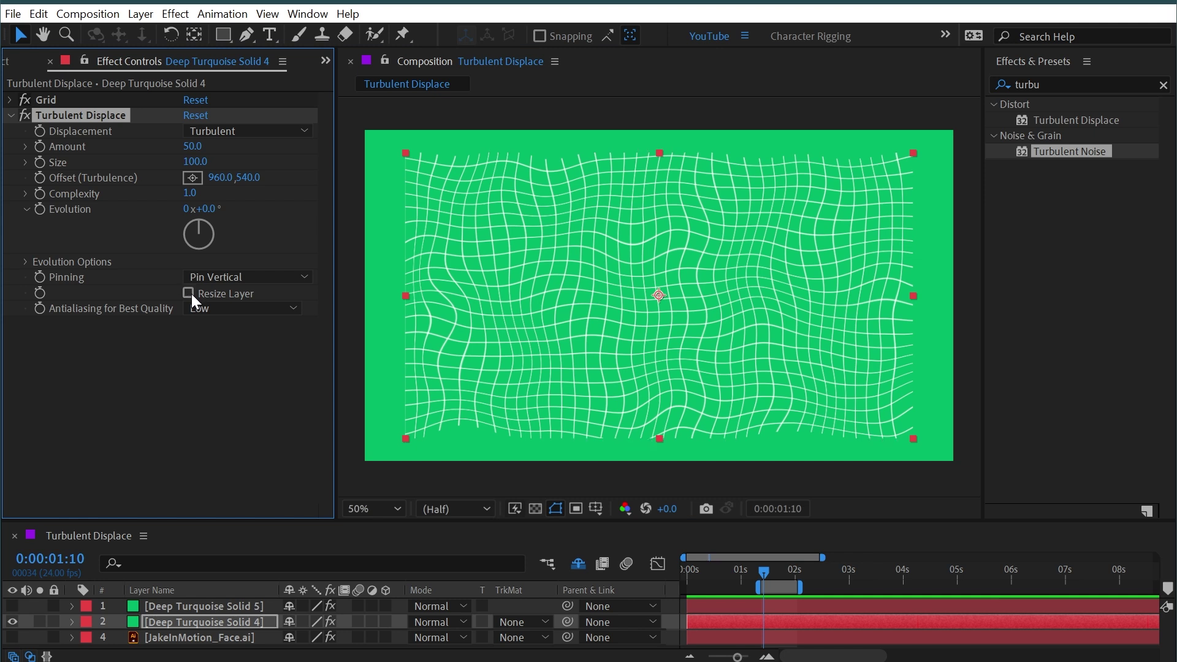
click(239, 293)
click(241, 293)
click(242, 292)
click(244, 292)
Set Pinning to None after trying Pin Horizontal, raise Size to 165, and turn Resize Layer on
click(235, 282)
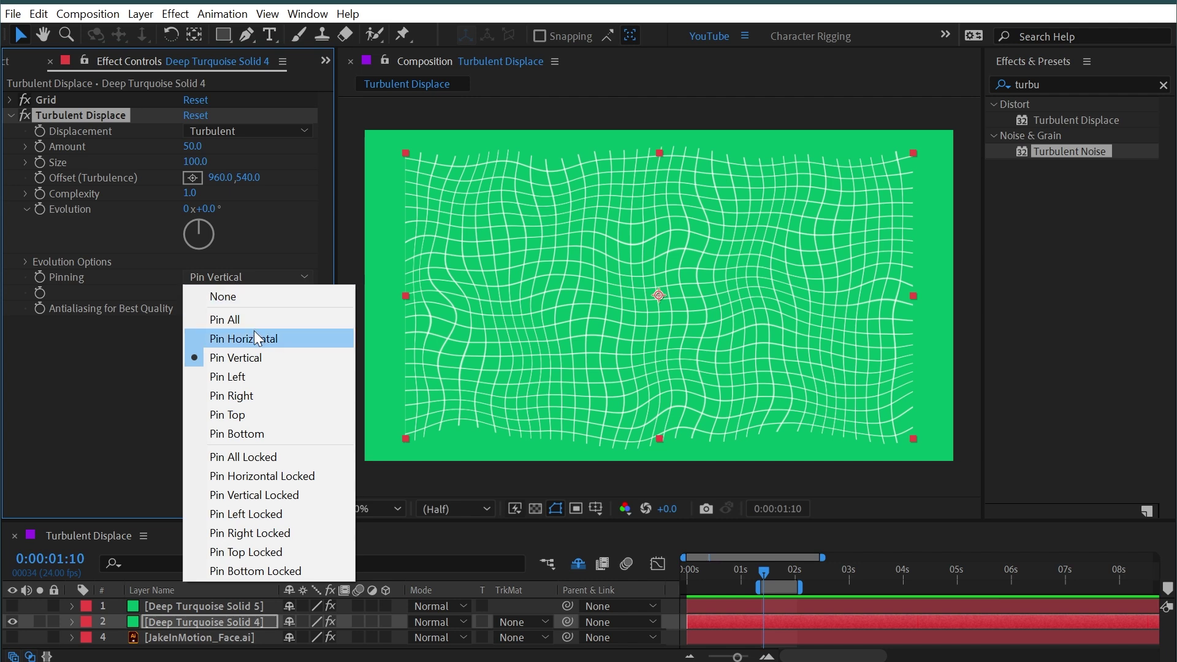
click(254, 332)
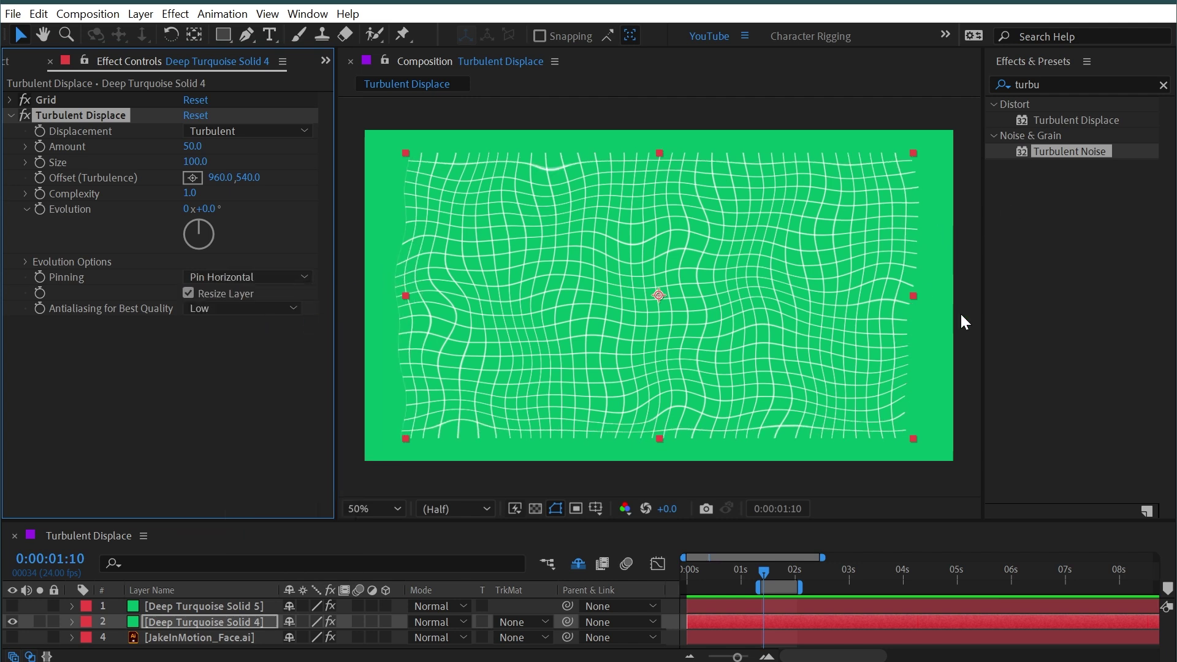
click(259, 276)
click(250, 303)
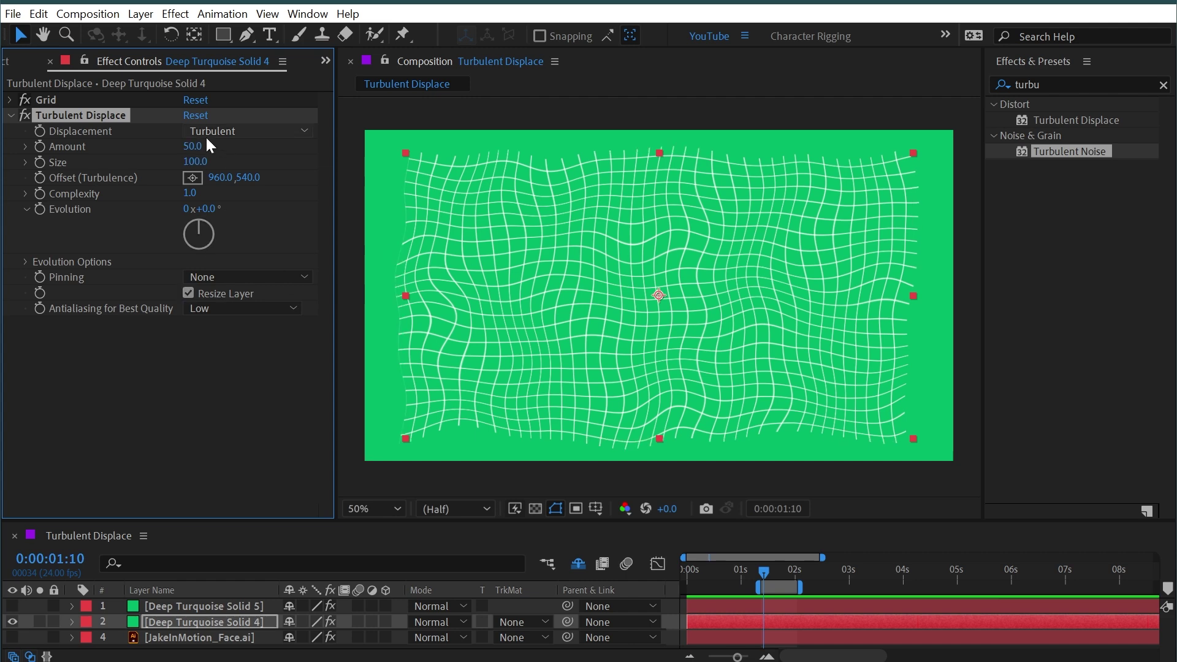
drag(195, 161, 215, 146)
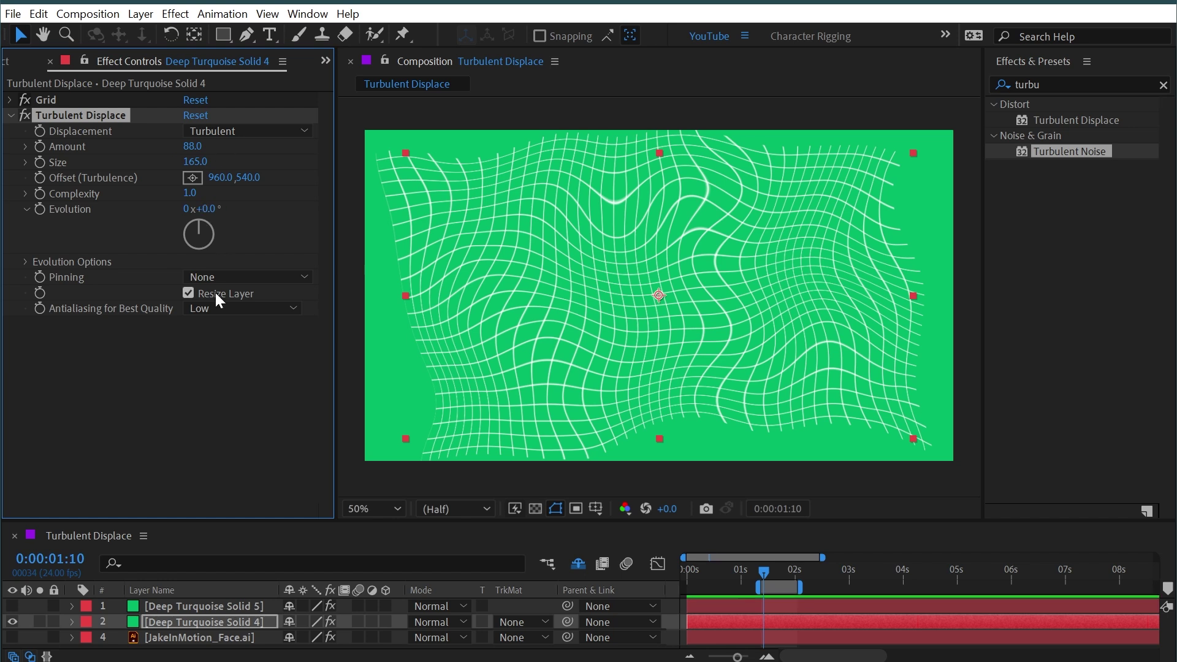
click(188, 293)
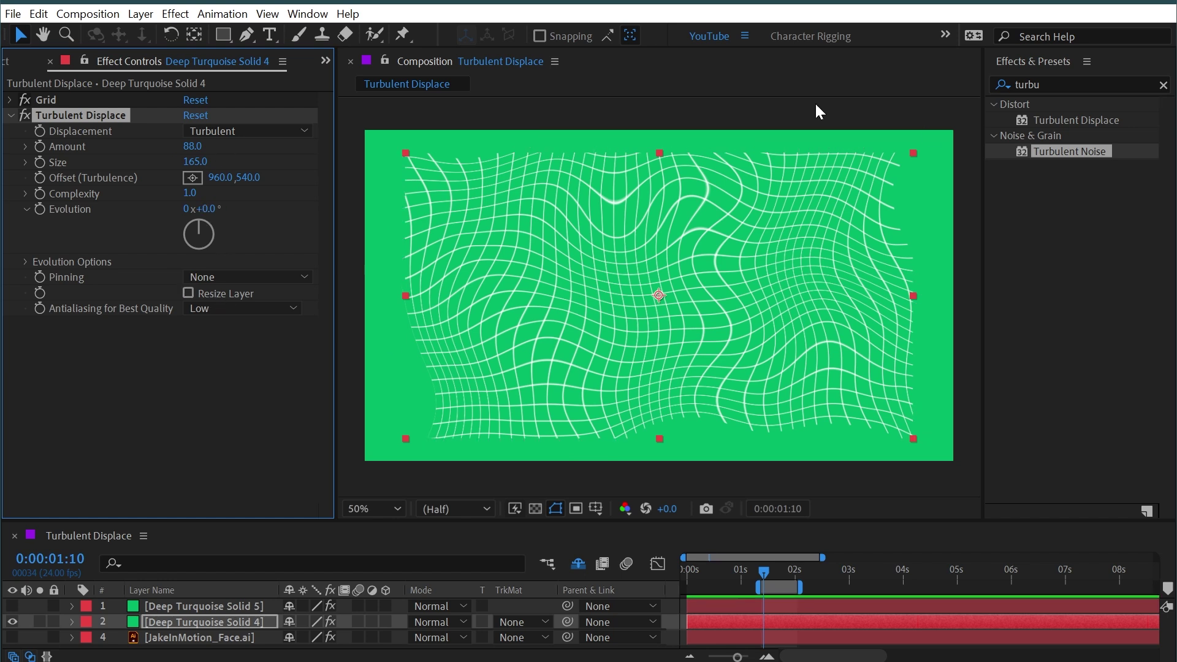
click(227, 294)
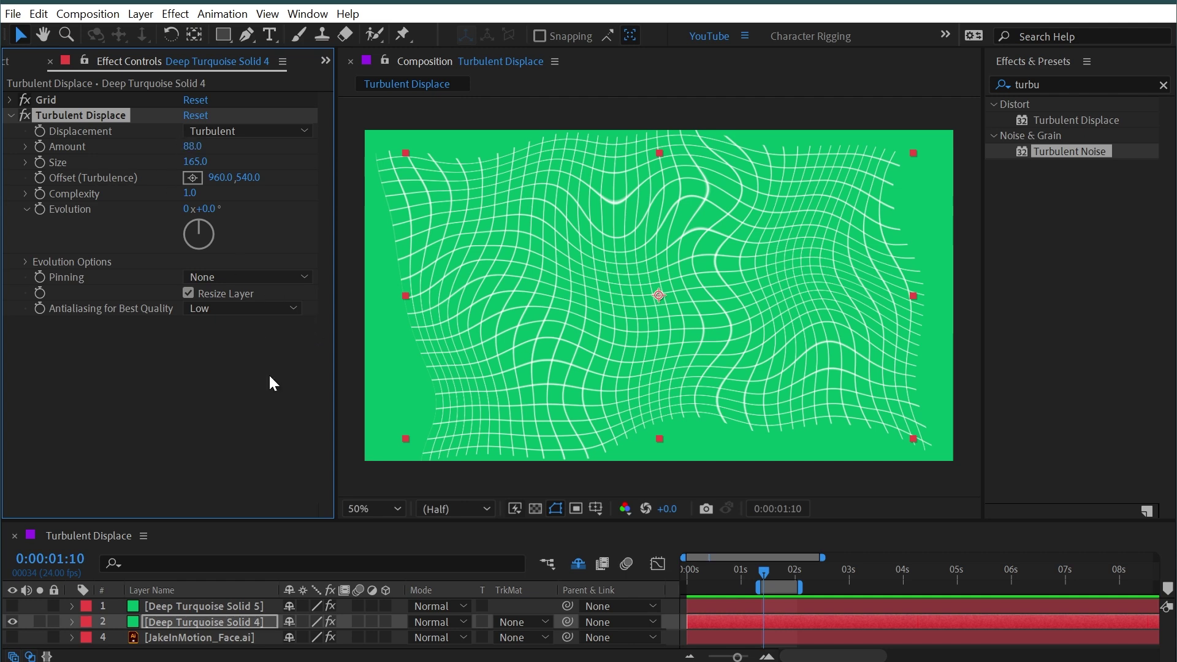
key(period)
key(period)
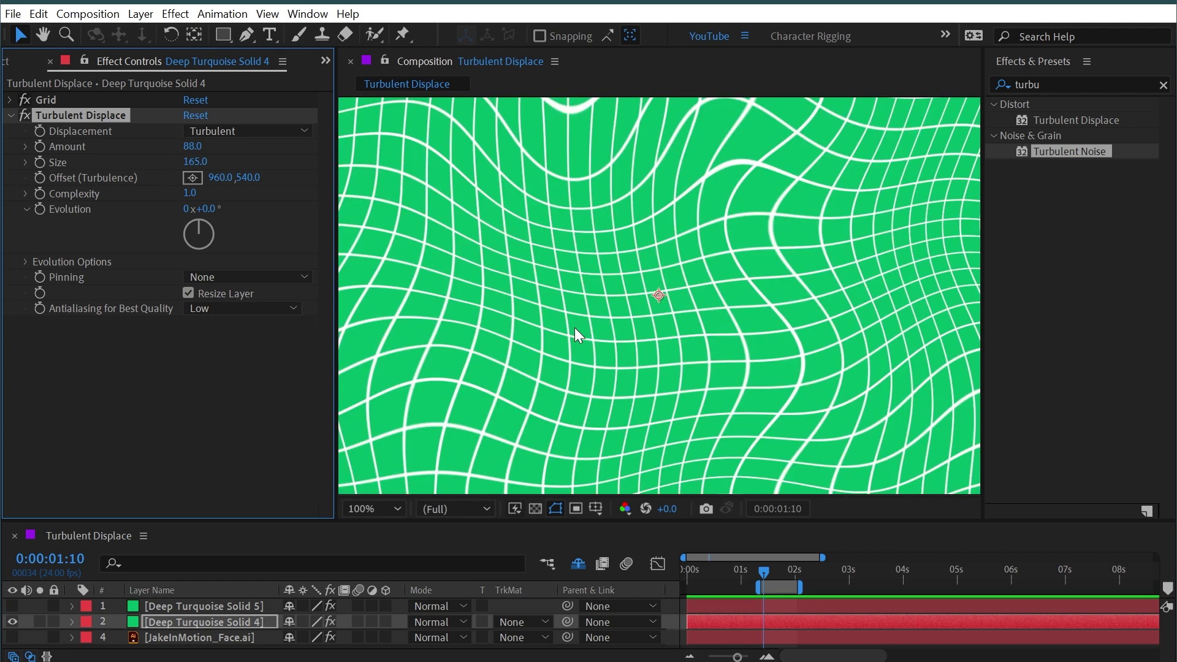
click(211, 309)
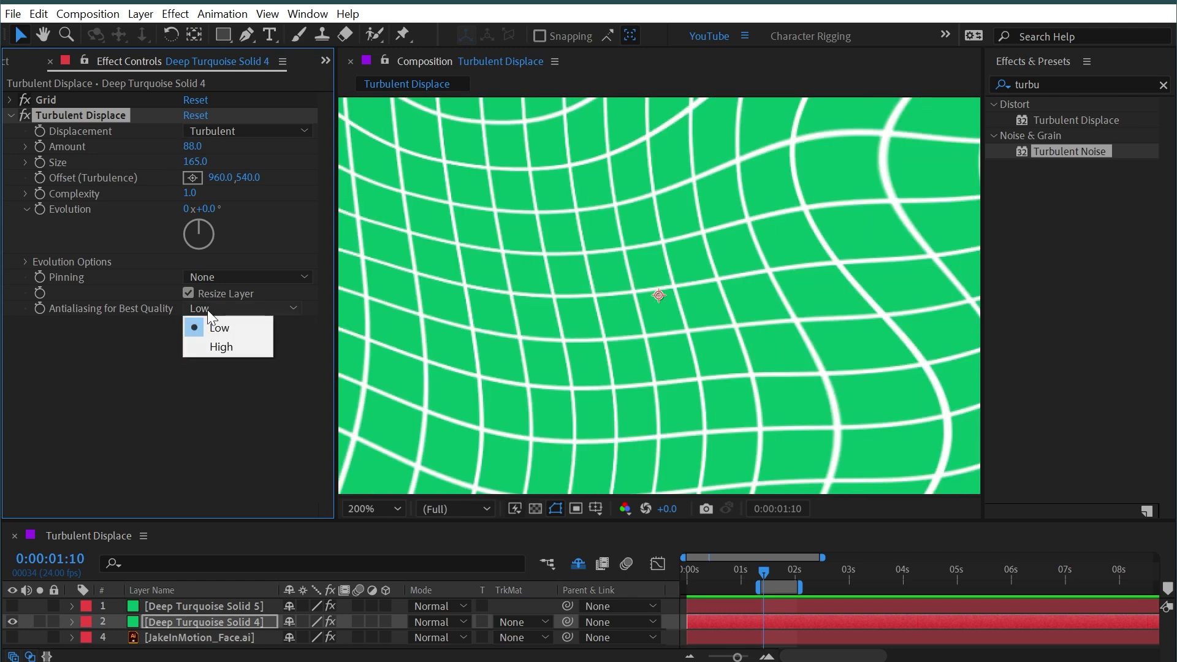
click(233, 347)
key(comma)
key(comma)
key(comma)
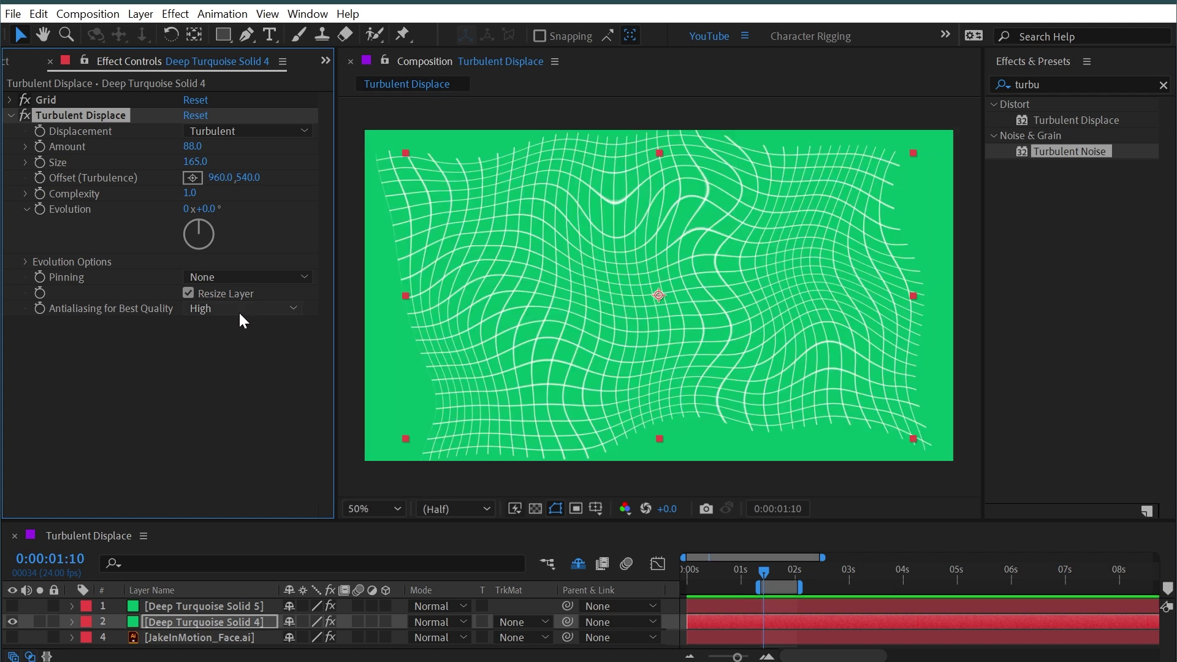
click(238, 310)
click(242, 331)
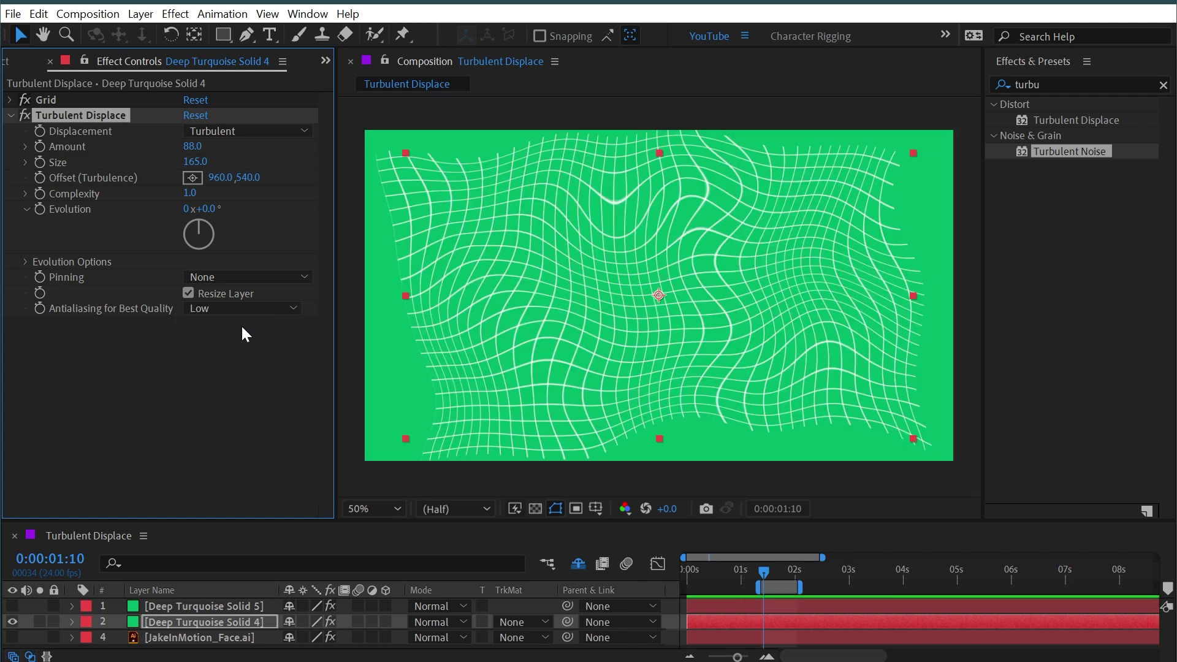